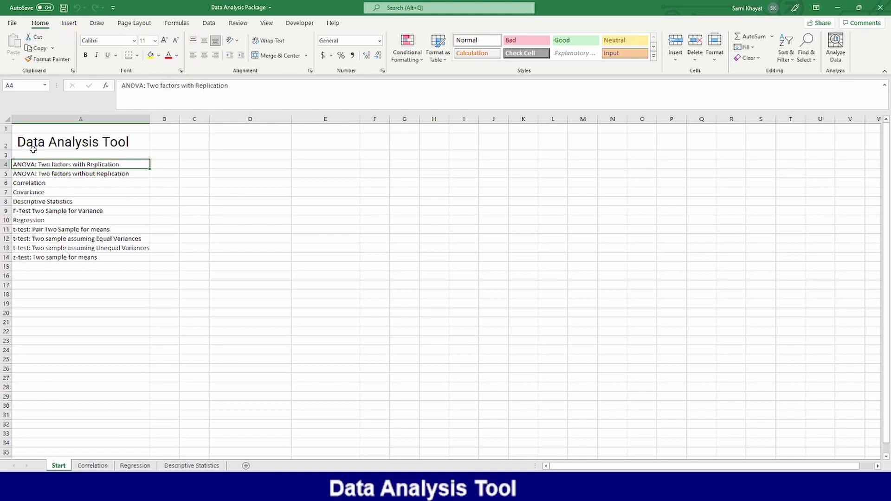
Check that the Data Analysis tool list is available under Data, then cancel it.
{"action": "left_click", "coordinate": [209, 25]}
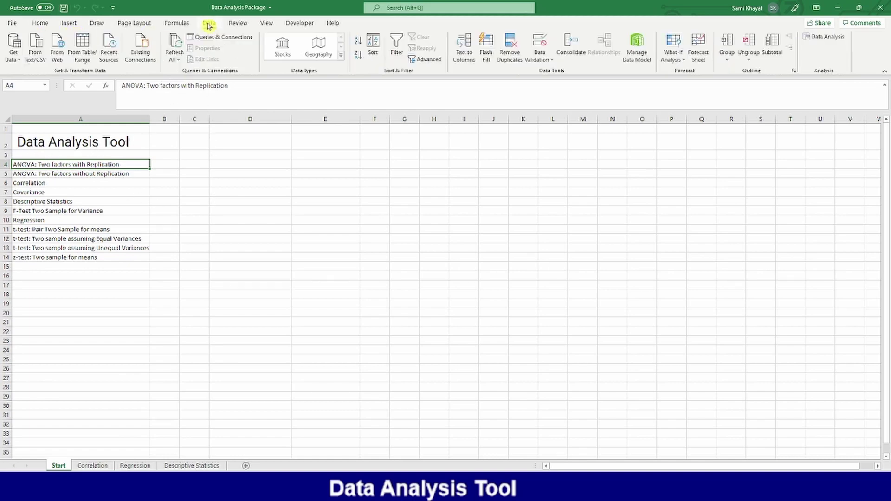
{"action": "left_click", "coordinate": [835, 40]}
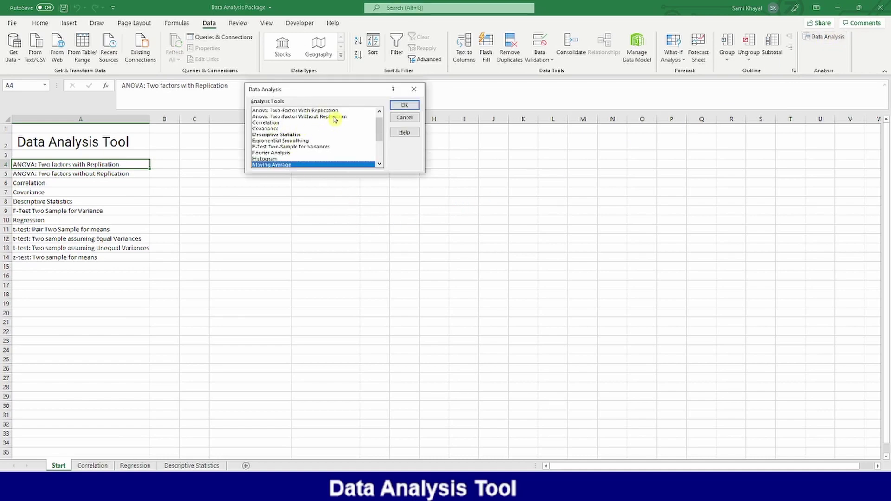
{"action": "left_click", "coordinate": [403, 117]}
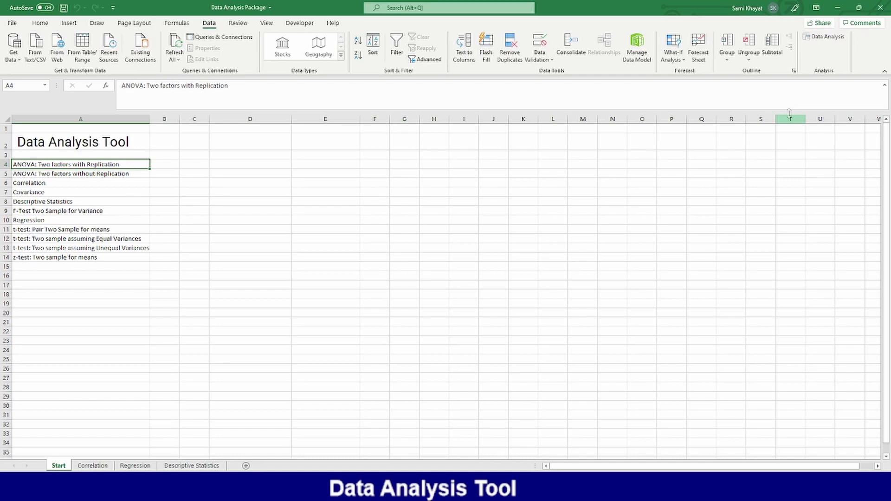
In Excel Options' Add-ins, confirm Analysis ToolPak is checked and close the Add-ins list unchanged.
{"action": "left_click", "coordinate": [13, 26]}
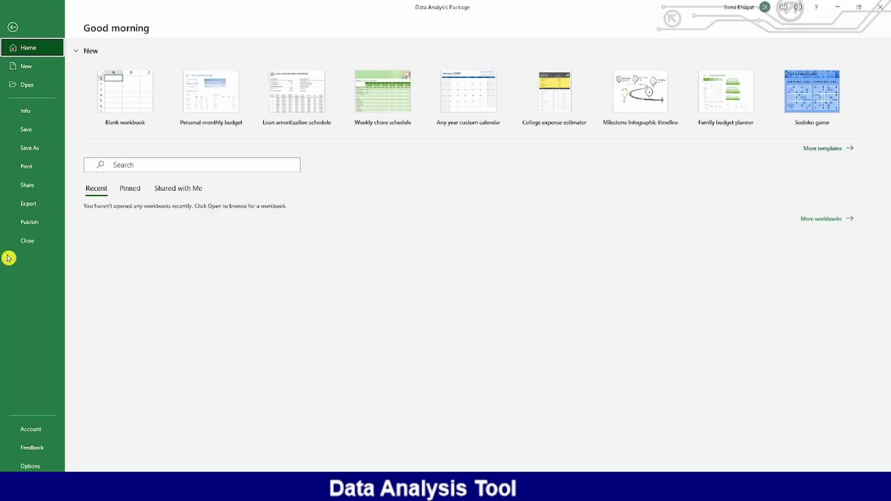
{"action": "left_click", "coordinate": [30, 467]}
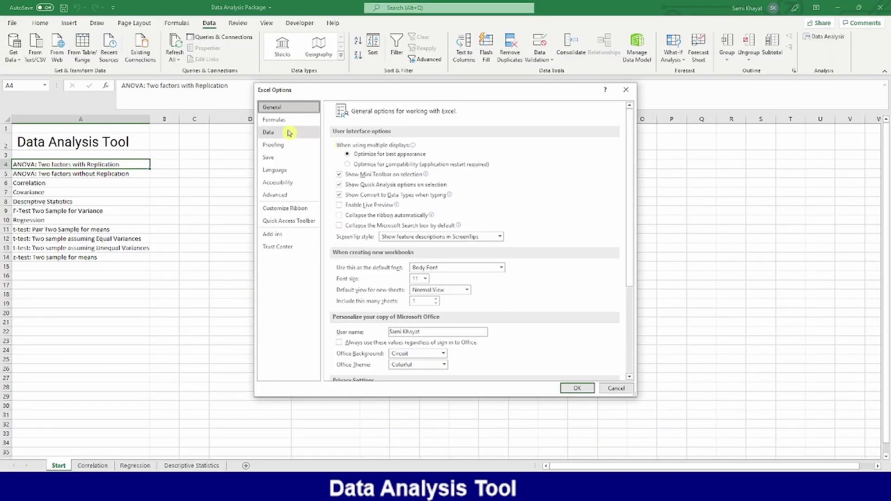
{"action": "left_click", "coordinate": [281, 239]}
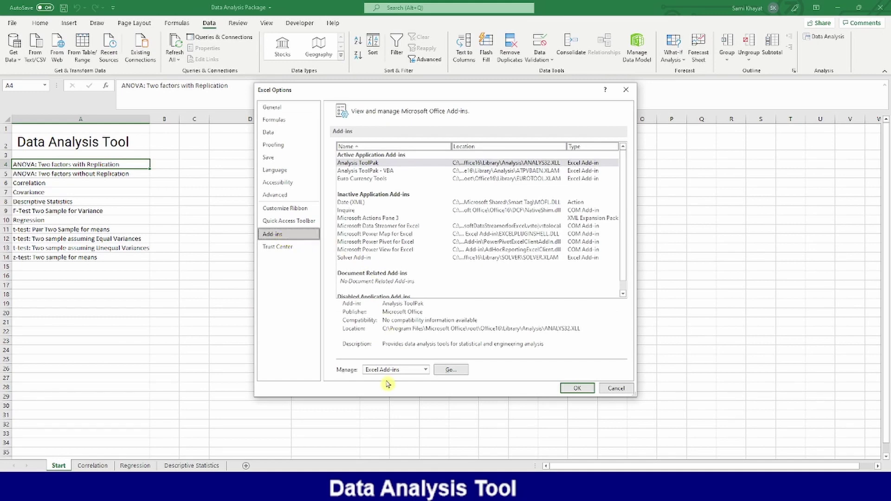
{"action": "left_click", "coordinate": [448, 371]}
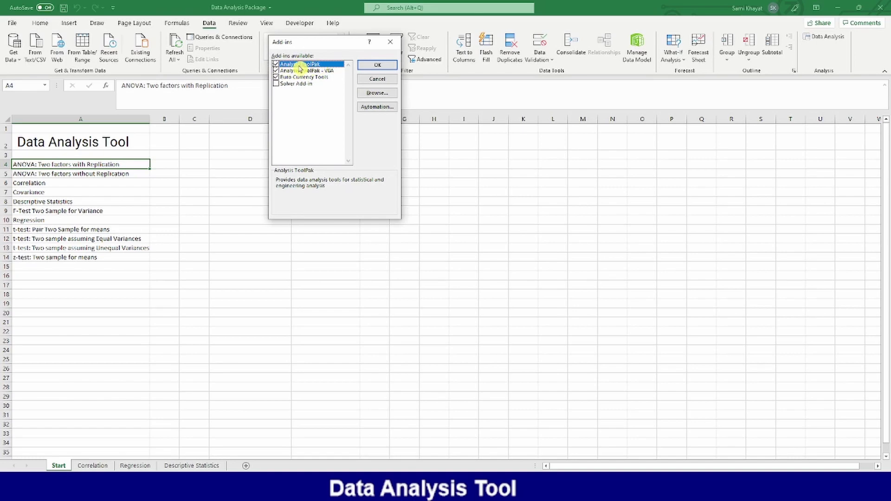
{"action": "left_click", "coordinate": [374, 68]}
{"action": "left_click", "coordinate": [369, 82]}
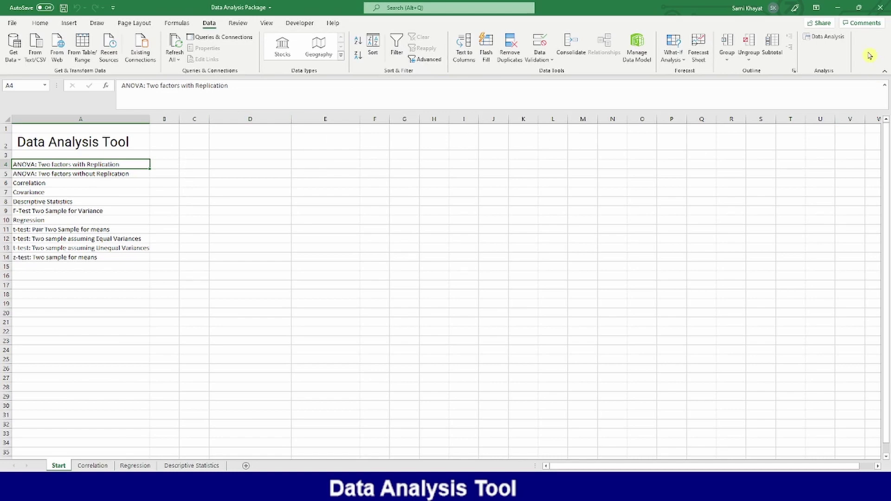
{"action": "left_click", "coordinate": [823, 37]}
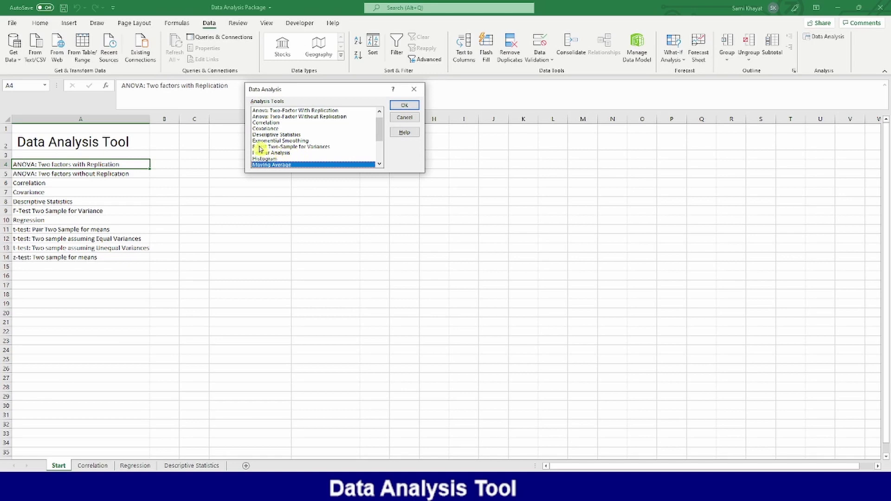
{"action": "scroll", "coordinate": [380, 134], "scroll_direction": "down", "scroll_amount": 3}
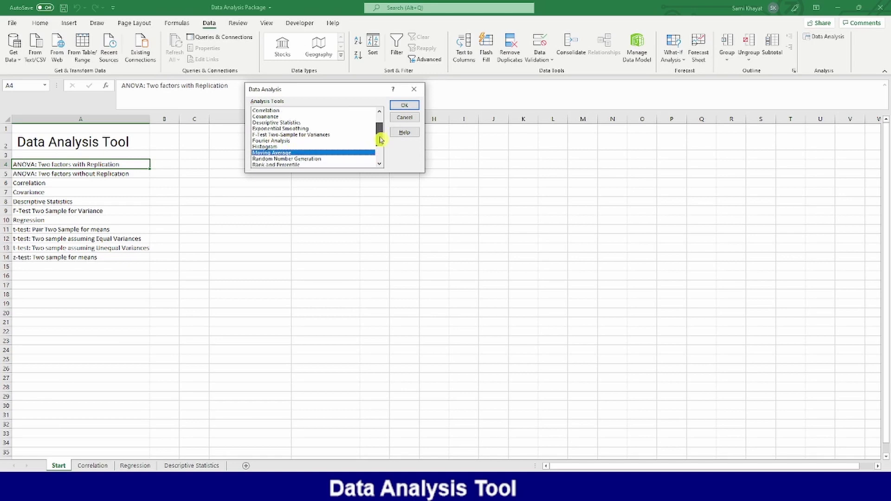
{"action": "scroll", "coordinate": [380, 152], "scroll_direction": "down", "scroll_amount": 1}
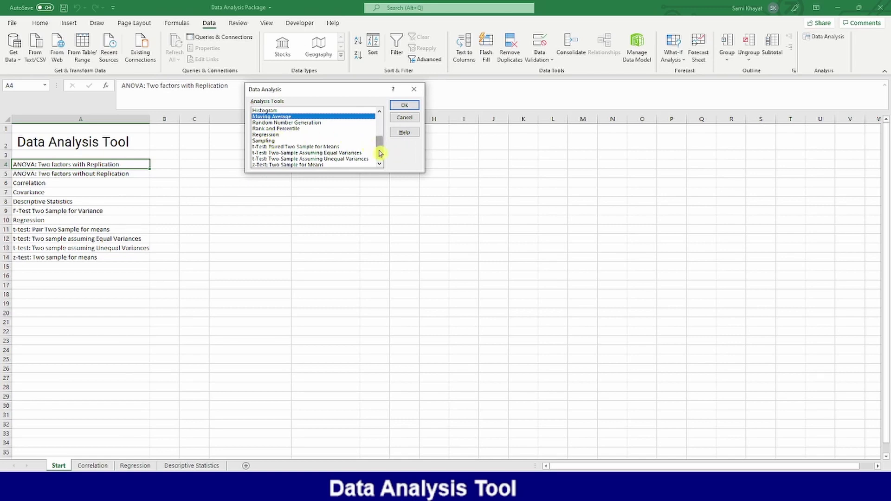
{"action": "scroll", "coordinate": [379, 145], "scroll_direction": "up", "scroll_amount": 4}
{"action": "left_click_drag", "start_coordinate": [379, 145], "coordinate": [379, 141]}
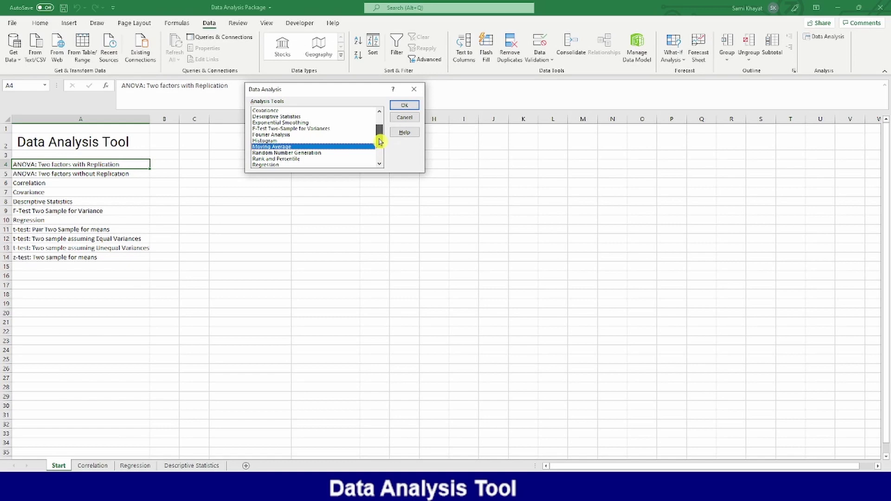
{"action": "scroll", "coordinate": [379, 141], "scroll_direction": "up", "scroll_amount": 2}
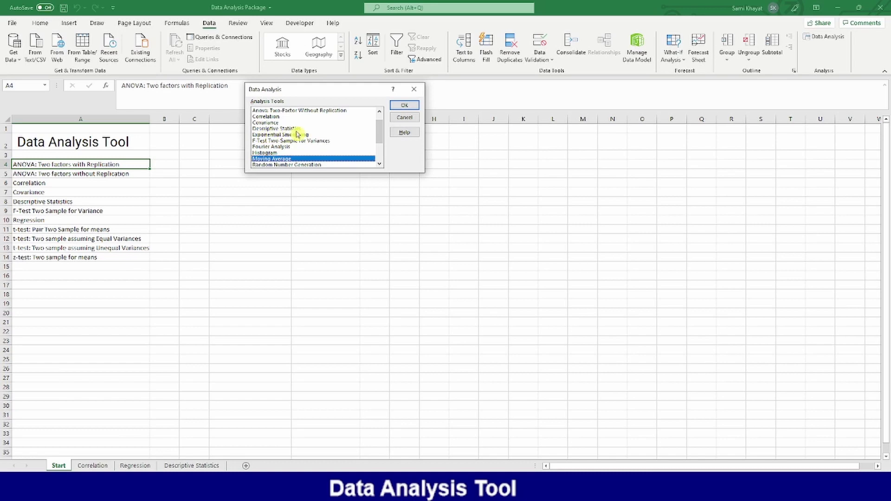
{"action": "left_click", "coordinate": [404, 118]}
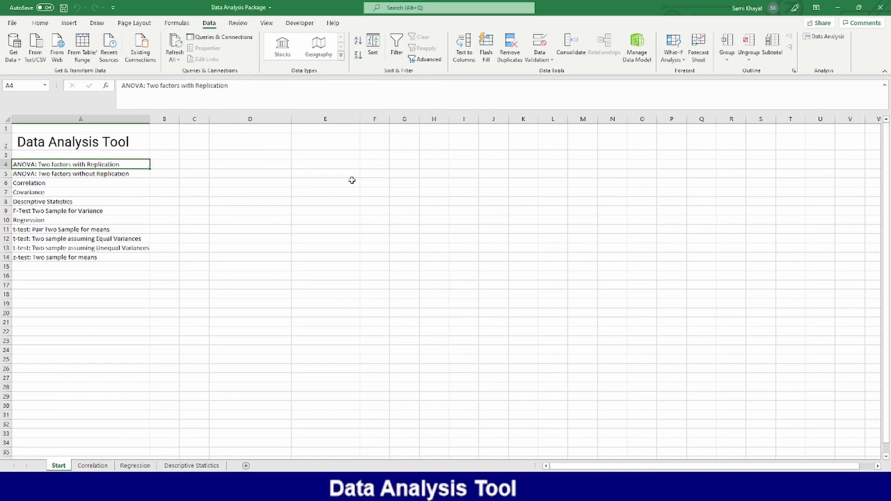
Go to the Correlation sheet and select cell F4 for the result.
{"action": "left_click", "coordinate": [92, 465]}
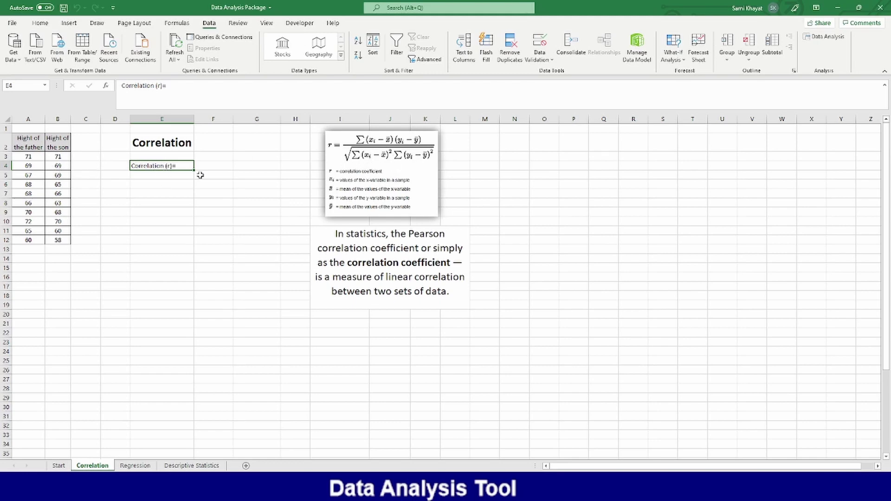
{"action": "left_click", "coordinate": [213, 168]}
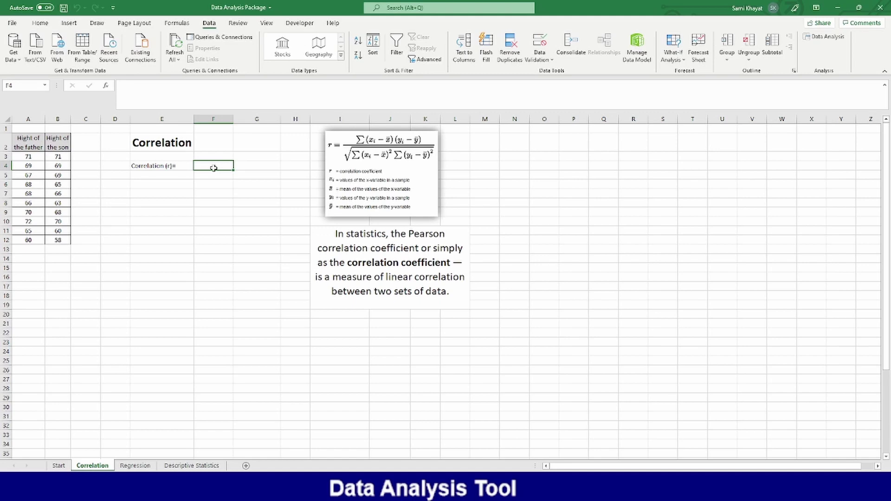
Enter =CORREL(A3:A12,B3:B12) in F4 to get 0.903903691.
{"action": "type", "text": "="}
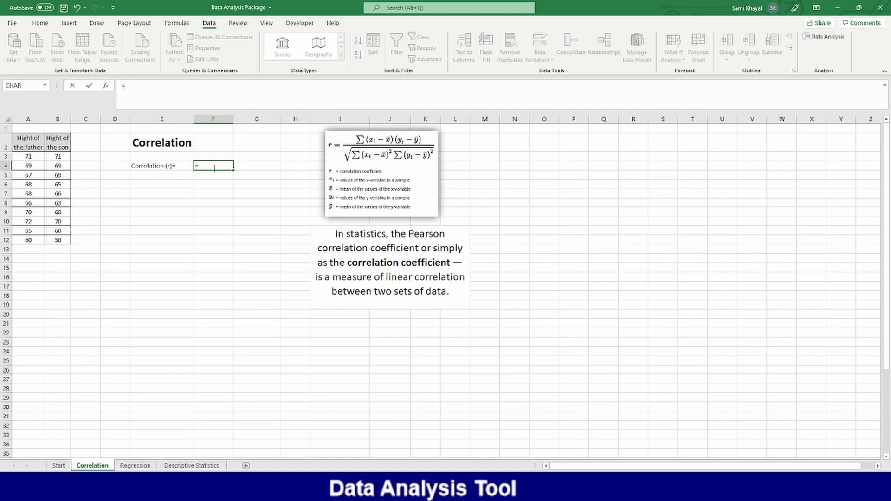
{"action": "type", "text": "co"}
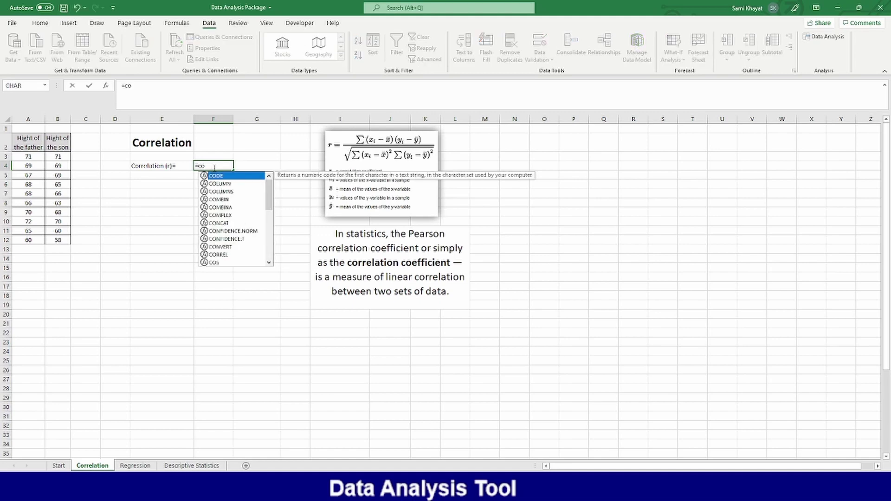
{"action": "type", "text": "r"}
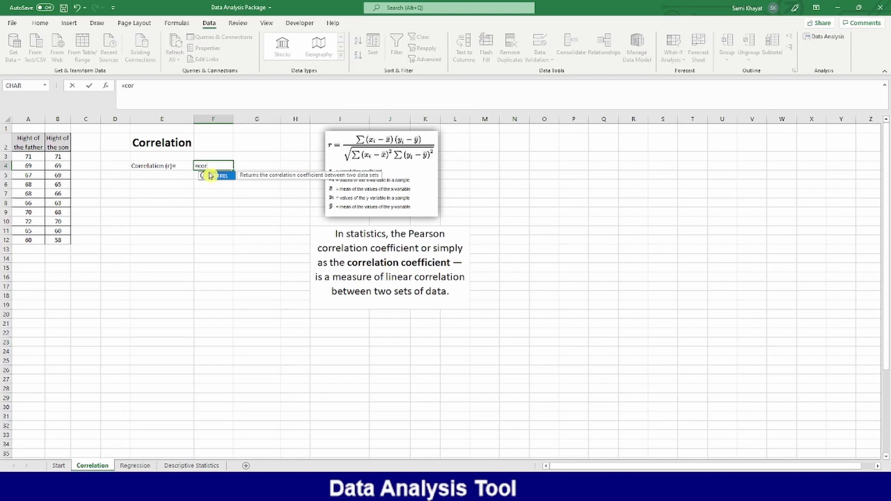
{"action": "double_click", "coordinate": [215, 181]}
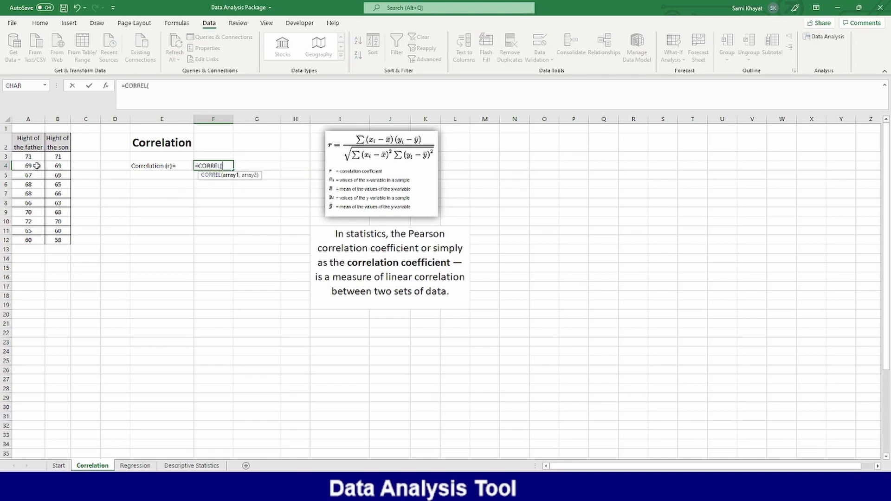
{"action": "left_click_drag", "start_coordinate": [35, 158], "coordinate": [30, 238]}
{"action": "type", "text": ","}
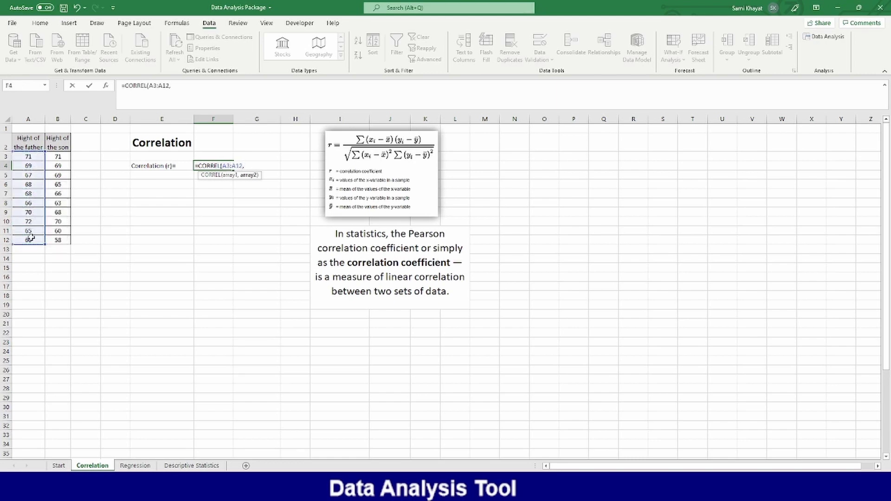
{"action": "left_click_drag", "start_coordinate": [60, 157], "coordinate": [58, 239]}
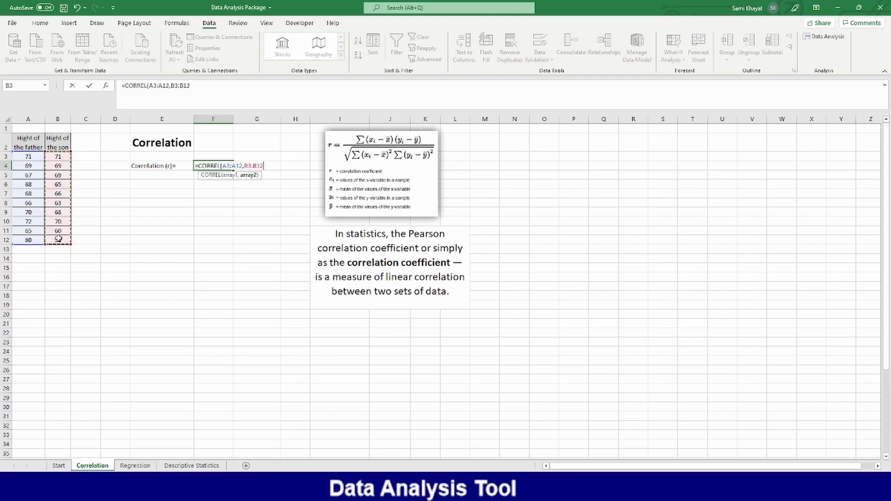
{"action": "key", "text": "Return"}
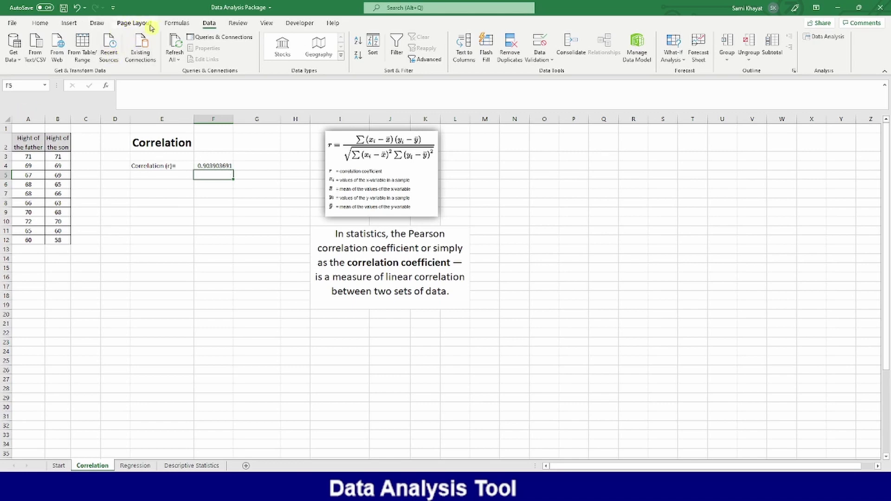
Browse the Statistical functions list on the Formulas ribbon, then select cell E8.
{"action": "left_click", "coordinate": [172, 24]}
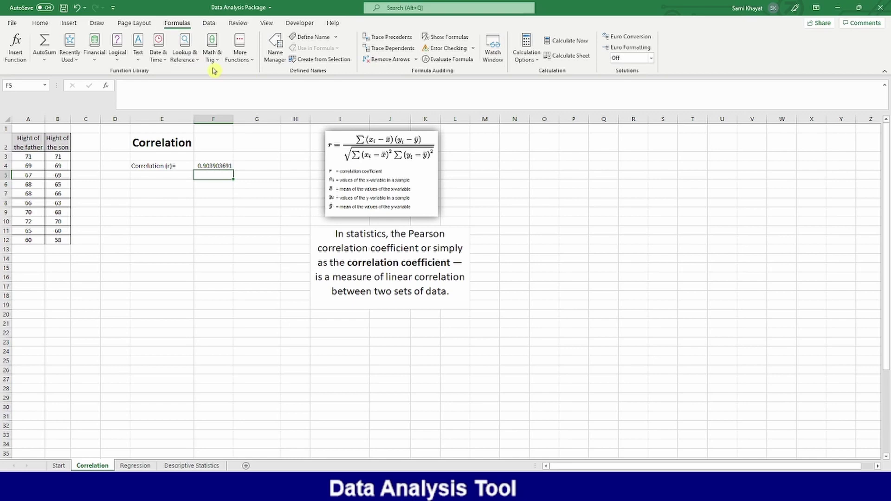
{"action": "left_click", "coordinate": [252, 60]}
{"action": "mouse_move", "coordinate": [267, 74]}
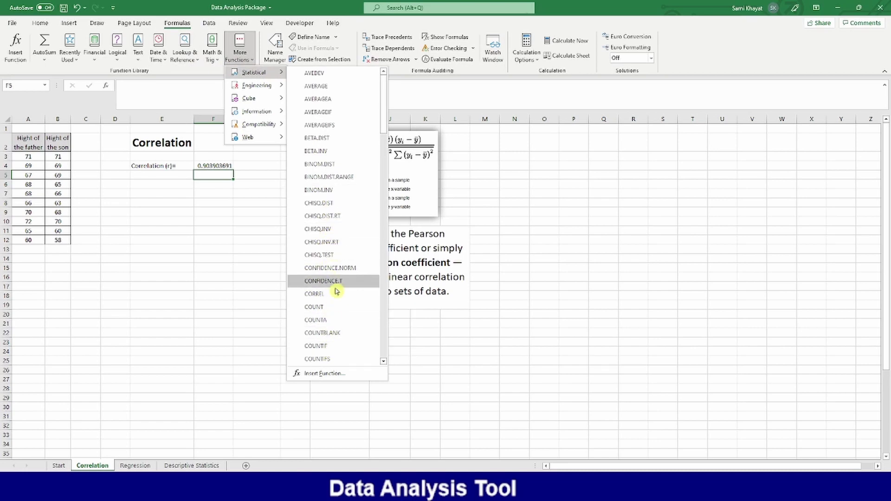
{"action": "left_click", "coordinate": [167, 195]}
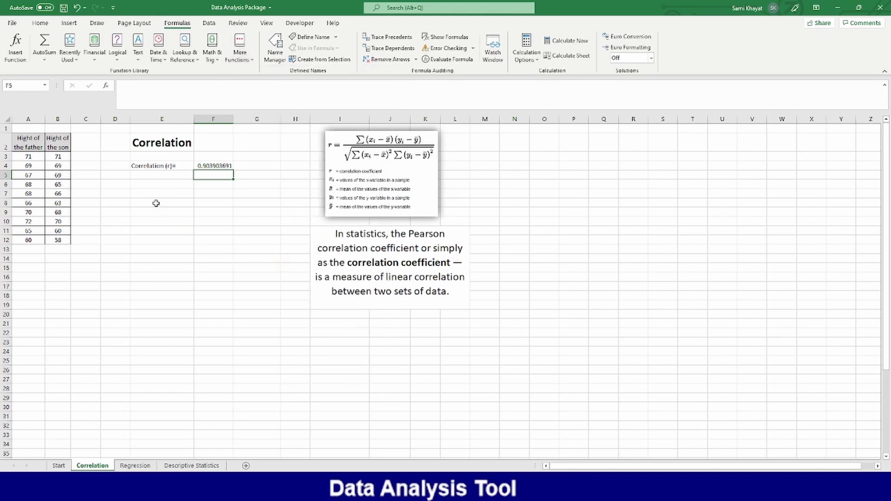
{"action": "left_click", "coordinate": [156, 203]}
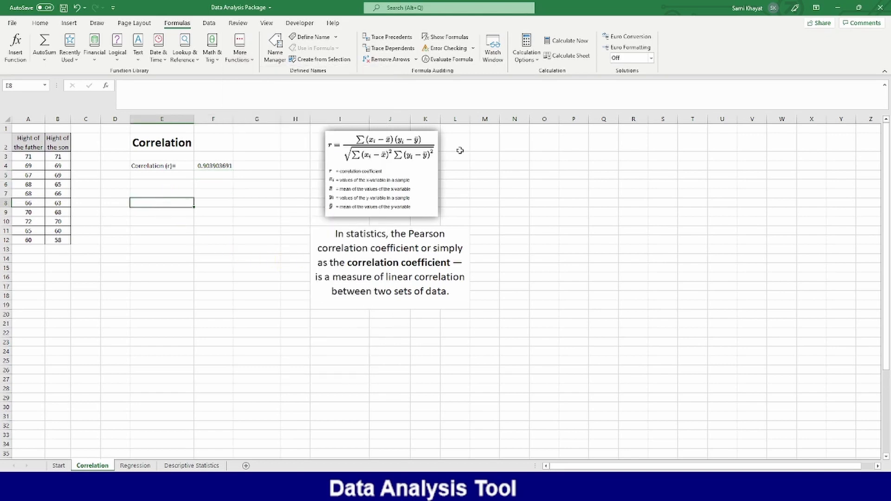
Start a Correlation analysis on input range $A$2:$B$12 with Labels in First Row.
{"action": "left_click", "coordinate": [210, 25]}
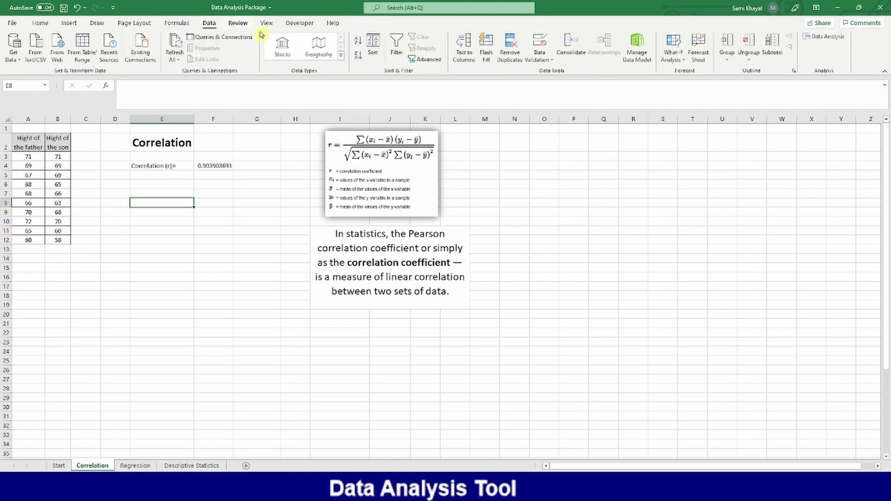
{"action": "left_click", "coordinate": [830, 39]}
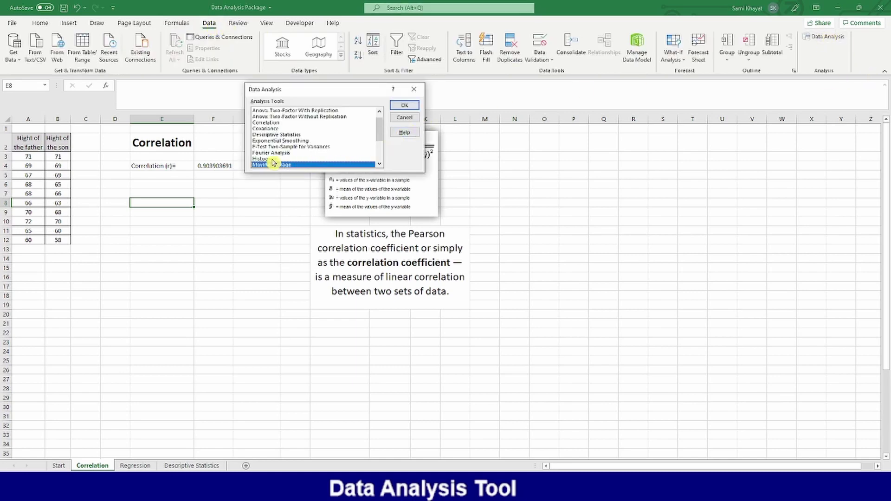
{"action": "left_click", "coordinate": [275, 123]}
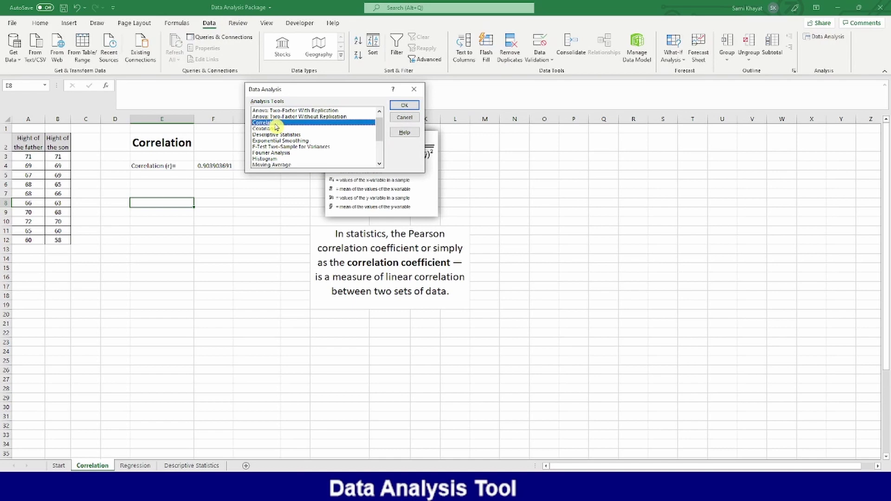
{"action": "left_click", "coordinate": [403, 108]}
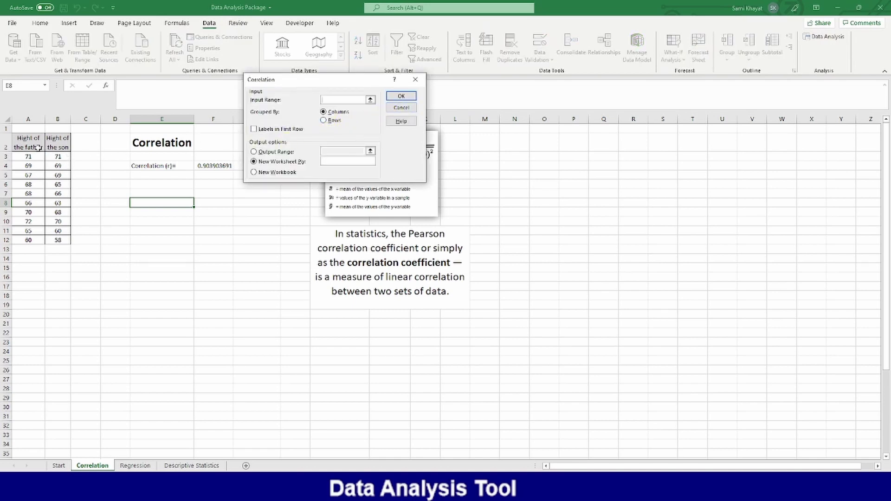
{"action": "left_click_drag", "start_coordinate": [38, 147], "coordinate": [47, 240]}
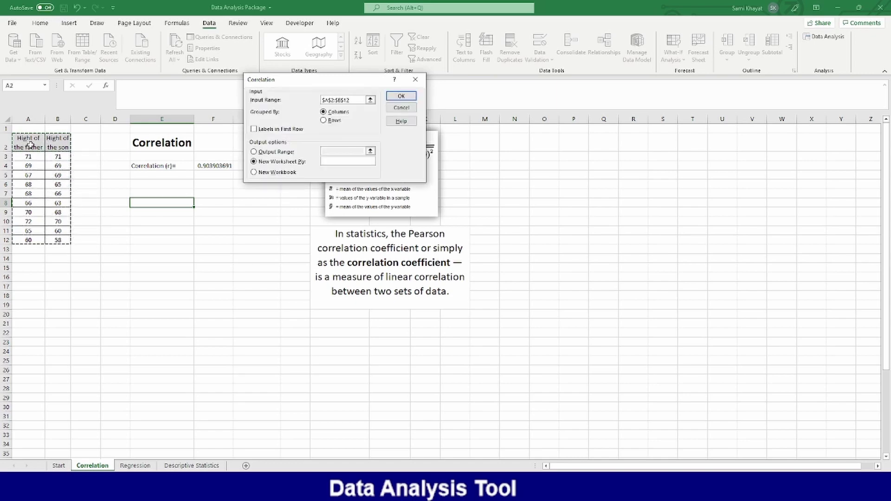
{"action": "left_click", "coordinate": [255, 130]}
{"action": "left_click", "coordinate": [255, 129]}
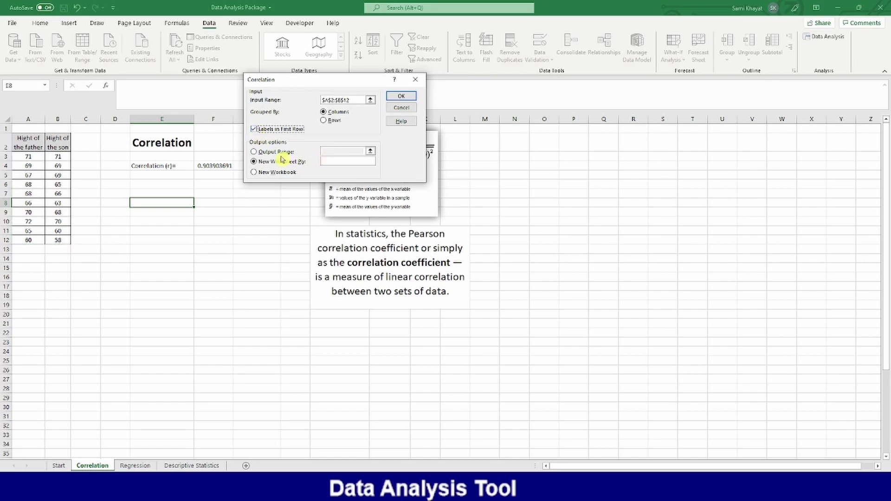
Output the correlation table at E8 on this sheet, then go to the Regression sheet.
{"action": "left_click", "coordinate": [254, 153]}
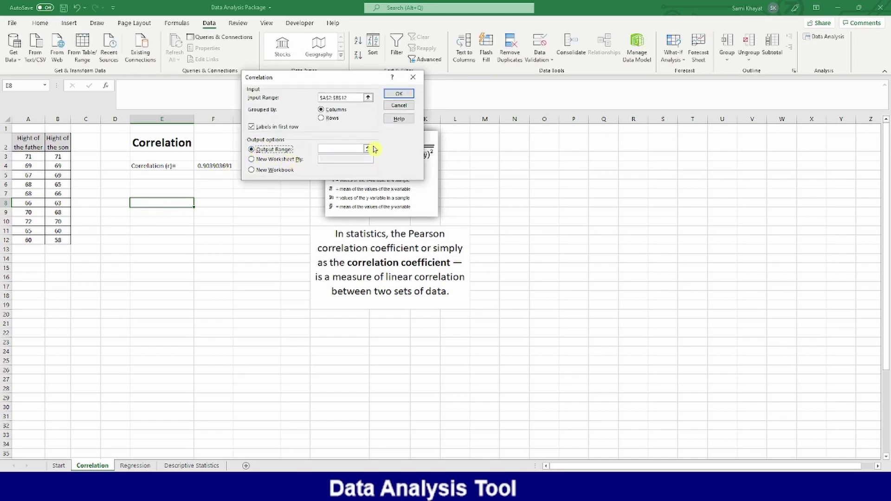
{"action": "left_click", "coordinate": [341, 149]}
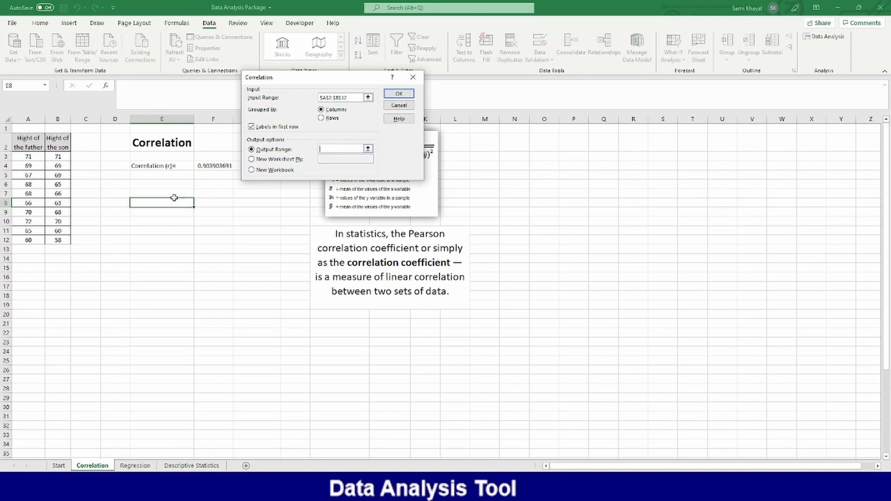
{"action": "left_click", "coordinate": [151, 203]}
{"action": "left_click", "coordinate": [400, 94]}
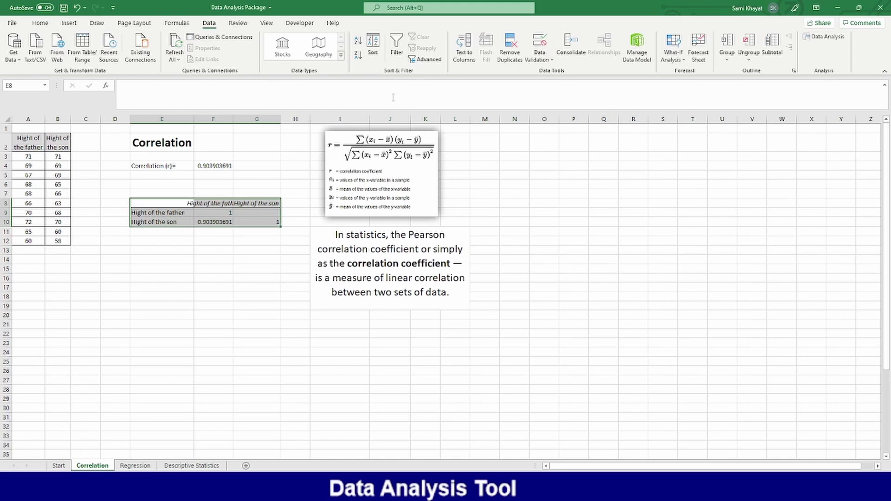
{"action": "left_click", "coordinate": [189, 257]}
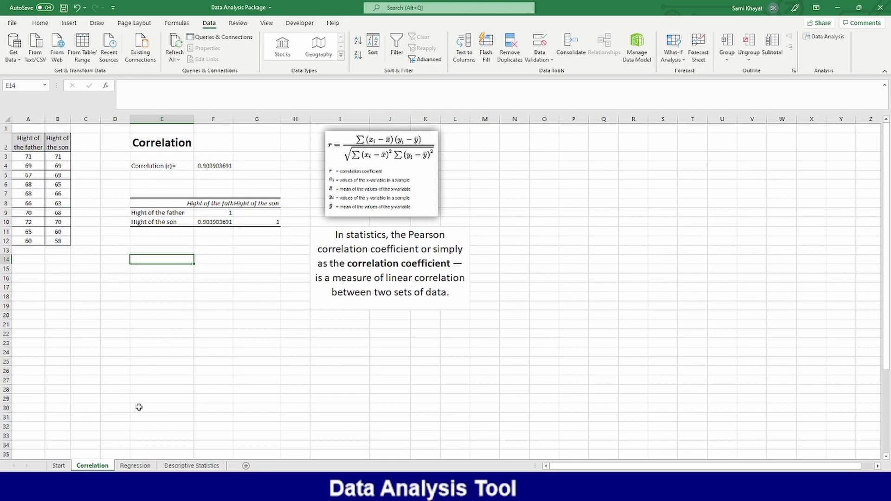
{"action": "left_click", "coordinate": [133, 466]}
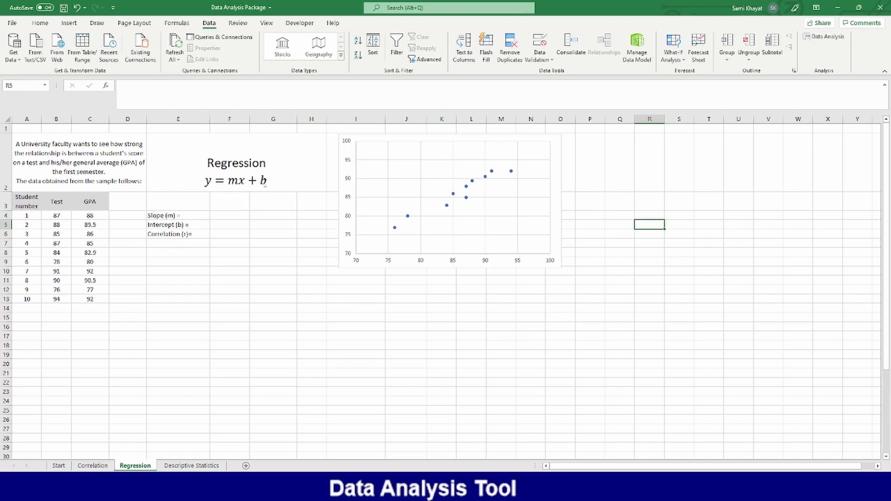
Enter =SLOPE(C4:C13,B4:B13) in F4, giving 0.886428571.
{"action": "left_click", "coordinate": [228, 216]}
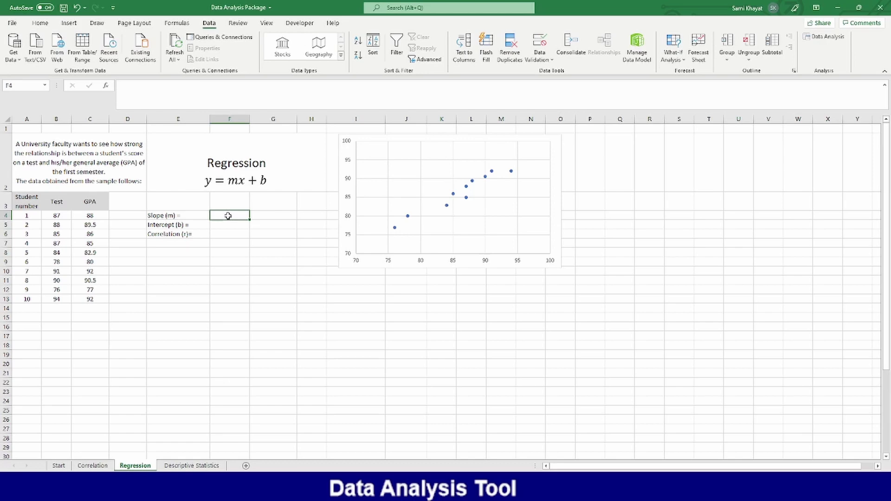
{"action": "type", "text": "="}
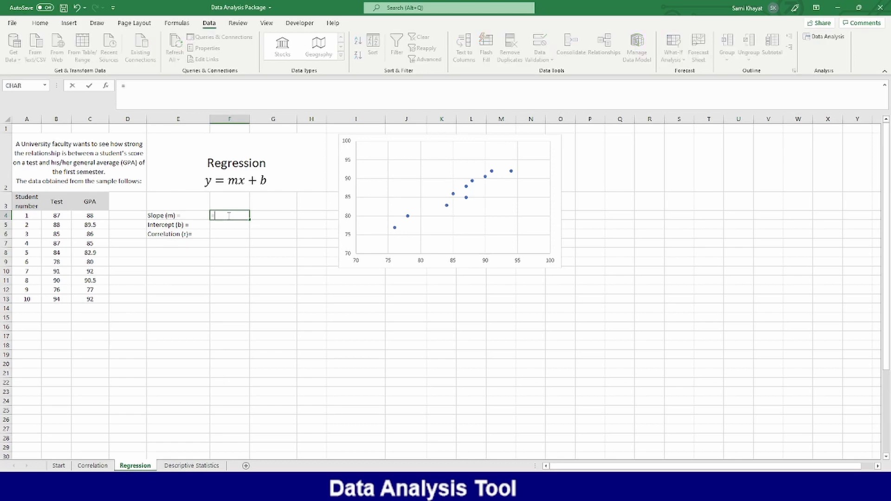
{"action": "type", "text": "slo"}
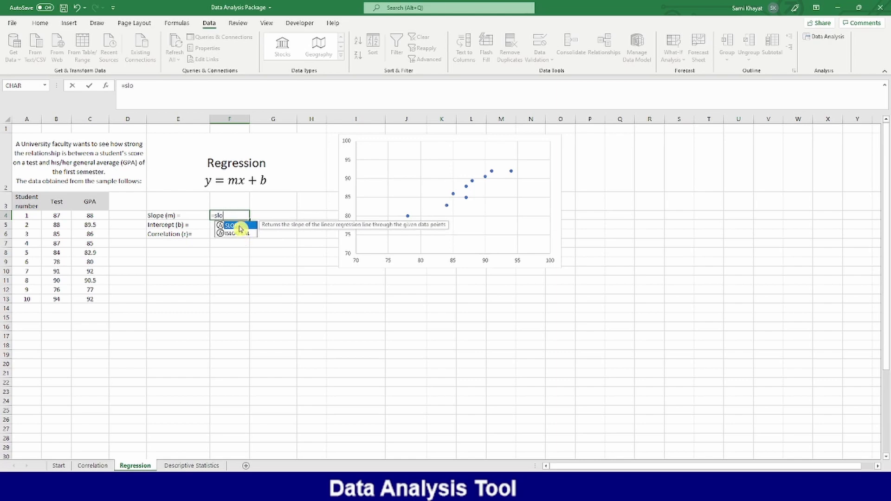
{"action": "double_click", "coordinate": [240, 226]}
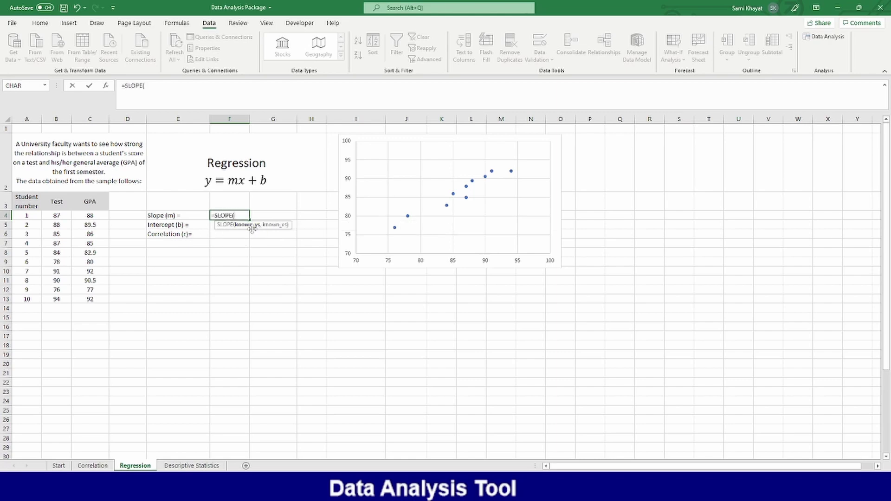
{"action": "left_click_drag", "start_coordinate": [94, 216], "coordinate": [94, 300]}
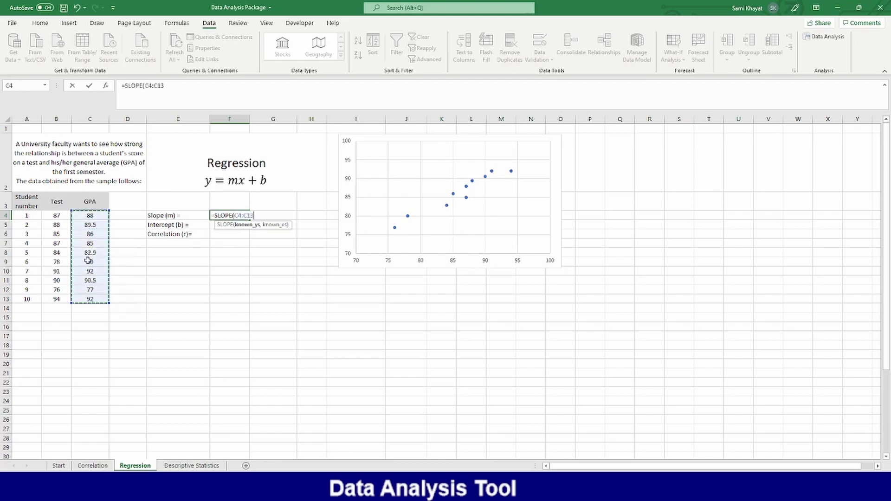
{"action": "type", "text": ","}
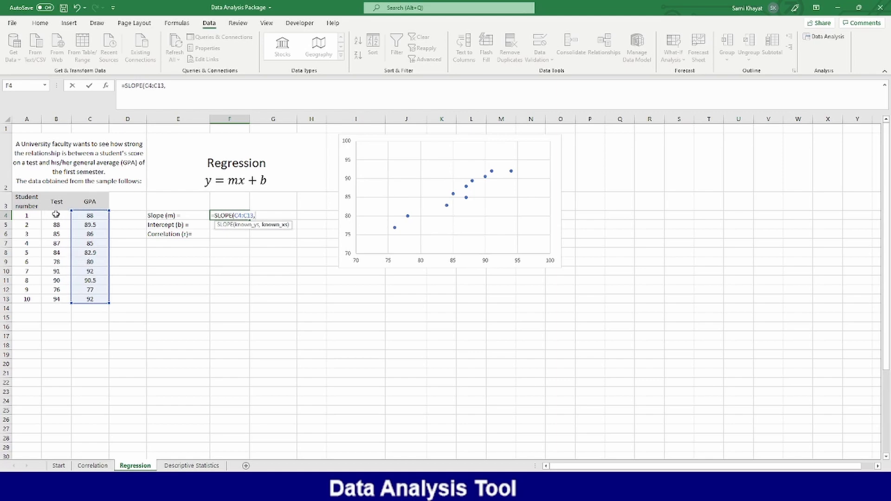
{"action": "left_click_drag", "start_coordinate": [56, 215], "coordinate": [53, 298]}
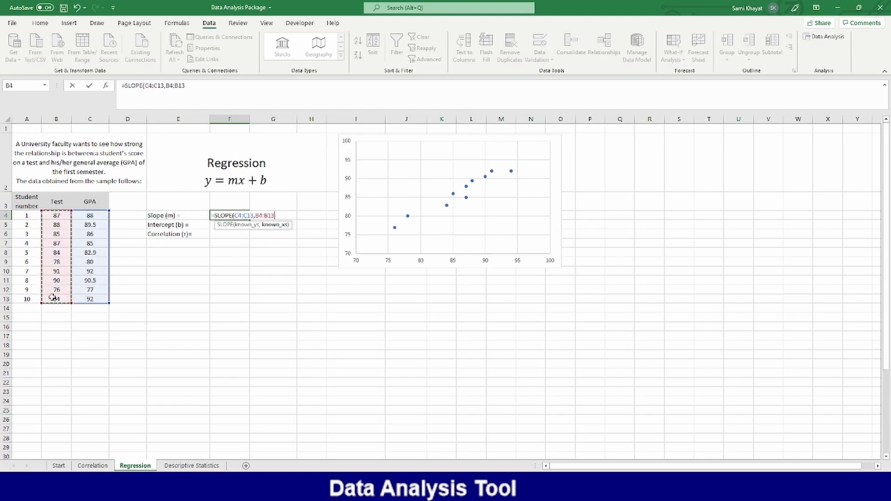
{"action": "key", "text": "Return"}
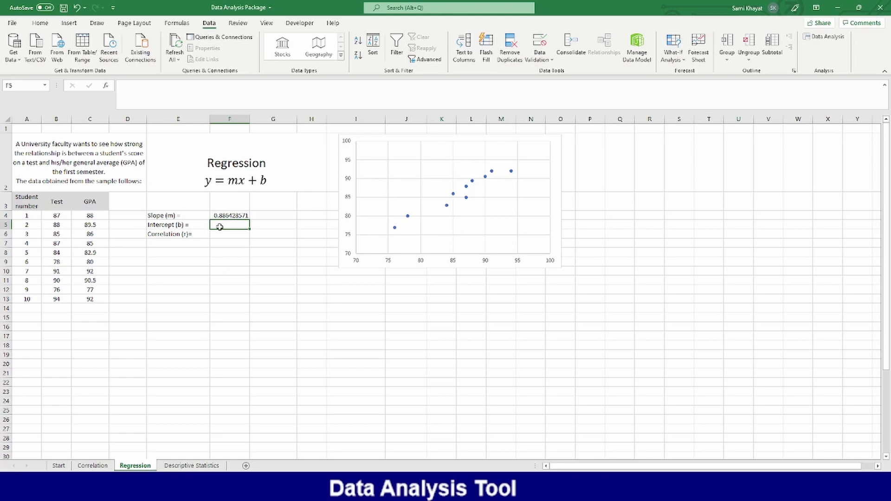
Enter =INTERCEPT(C4:C13,B4:B13) in F5, giving 10.05714286.
{"action": "type", "text": "=int"}
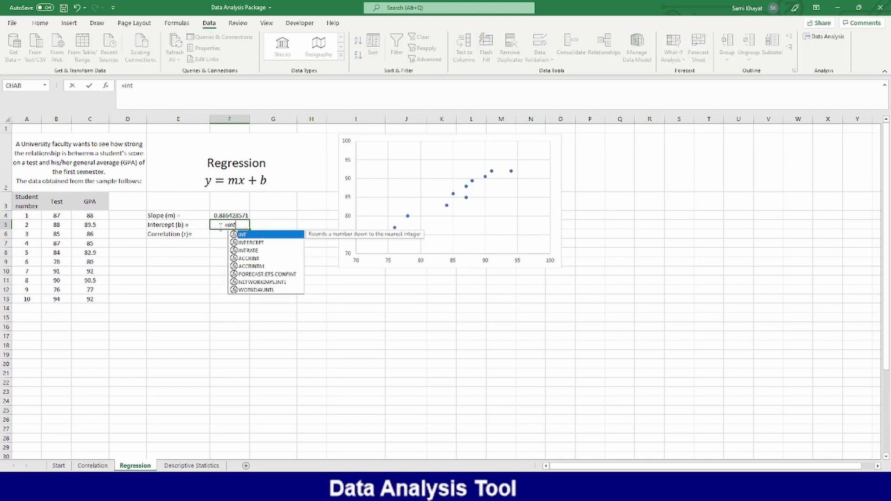
{"action": "double_click", "coordinate": [257, 243]}
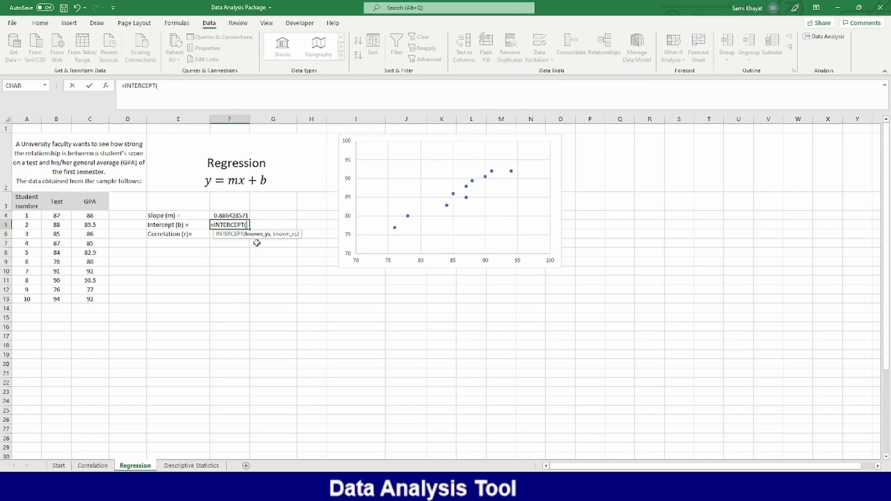
{"action": "left_click_drag", "start_coordinate": [98, 217], "coordinate": [99, 298]}
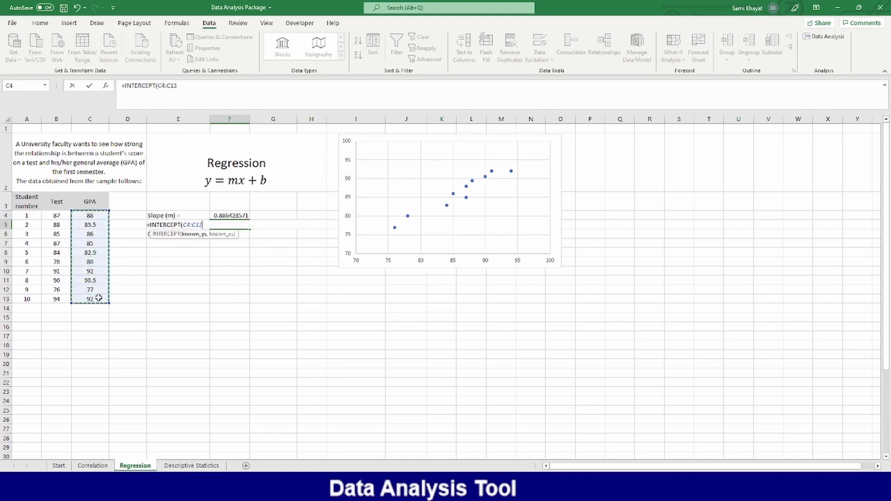
{"action": "type", "text": ","}
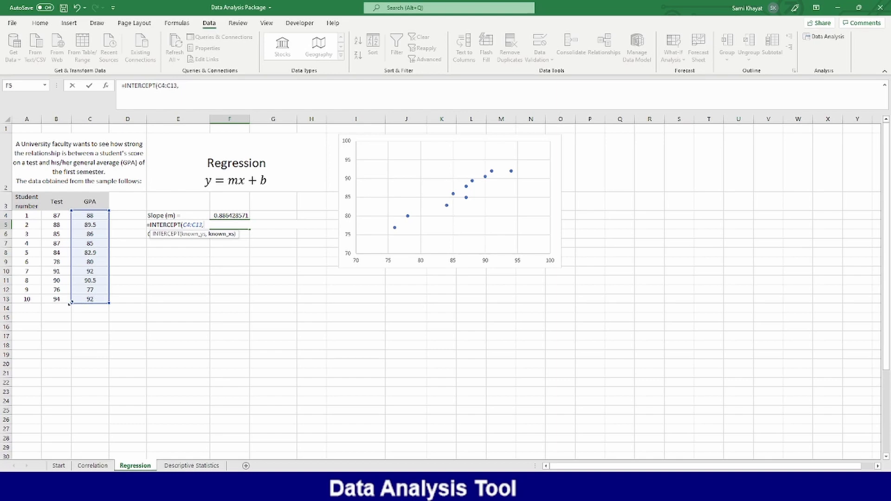
{"action": "left_click_drag", "start_coordinate": [58, 216], "coordinate": [60, 298]}
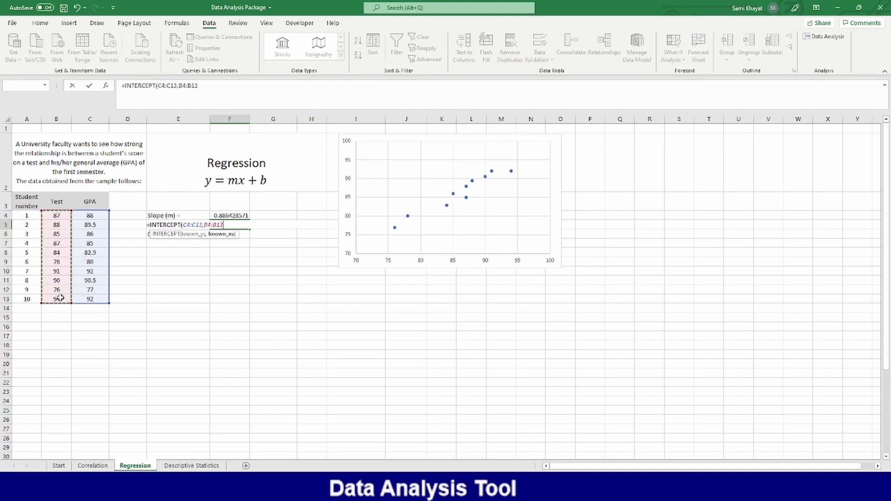
{"action": "key", "text": "Return"}
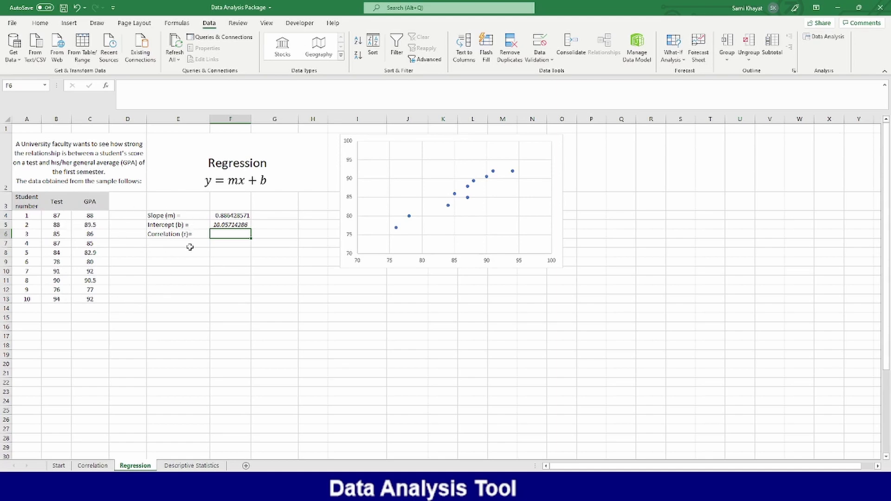
Enter =CORREL(B4:B13,C4:C13) in F6, giving 0.967031026.
{"action": "type", "text": "="}
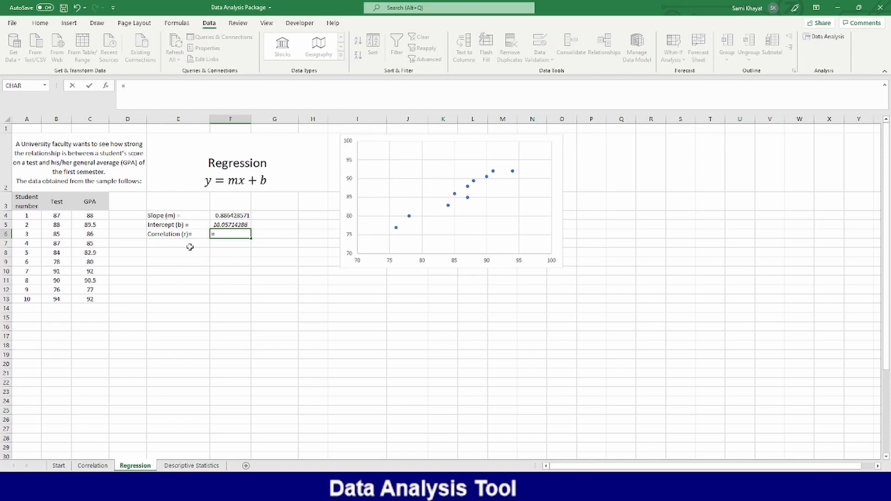
{"action": "type", "text": "co"}
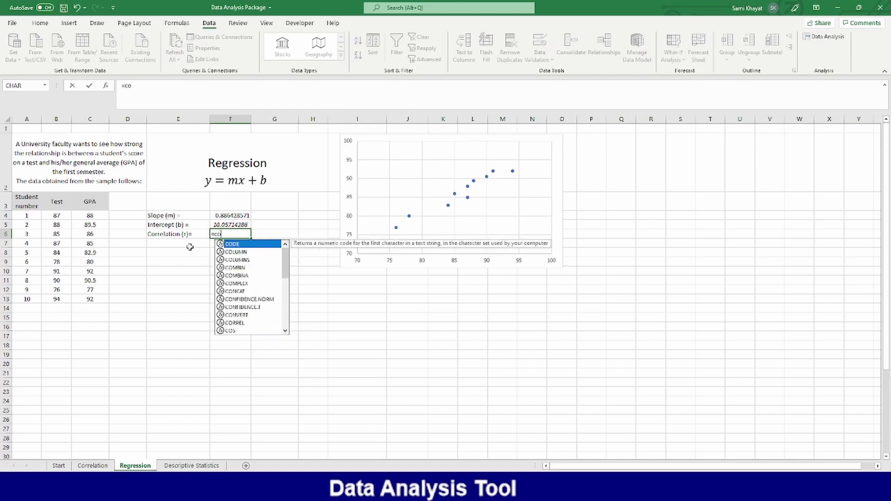
{"action": "type", "text": "r"}
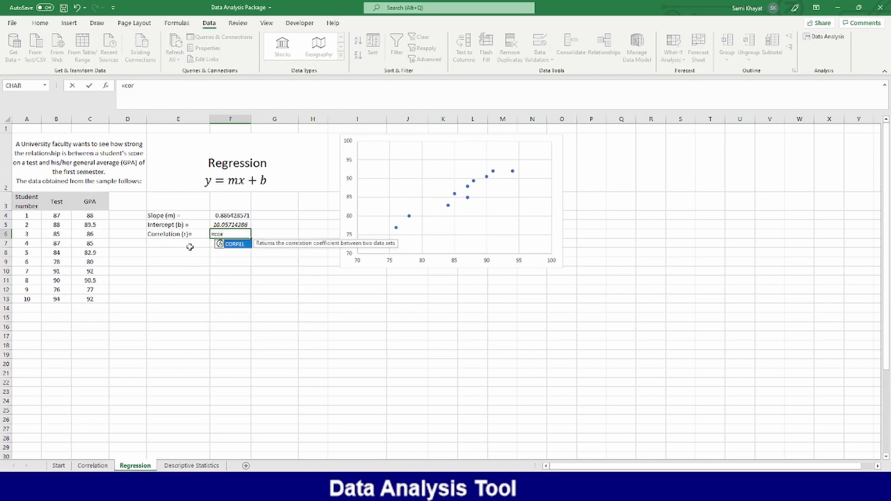
{"action": "double_click", "coordinate": [226, 244]}
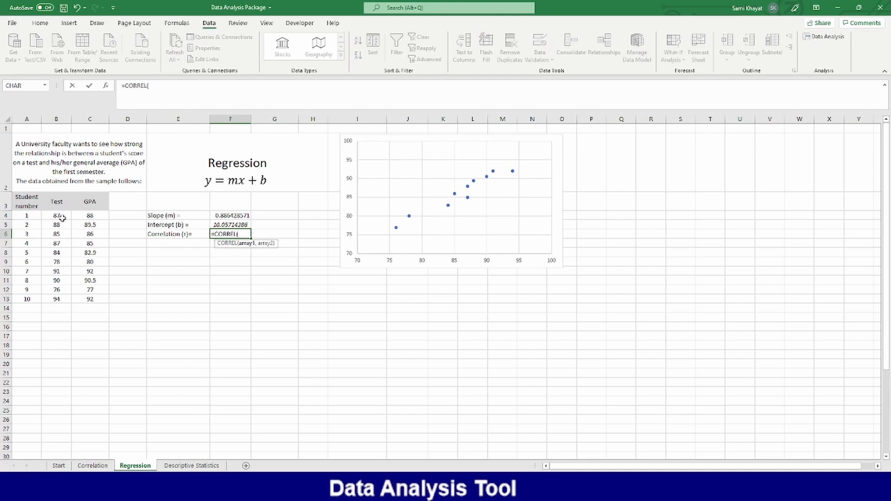
{"action": "left_click_drag", "start_coordinate": [62, 218], "coordinate": [63, 296]}
{"action": "type", "text": ","}
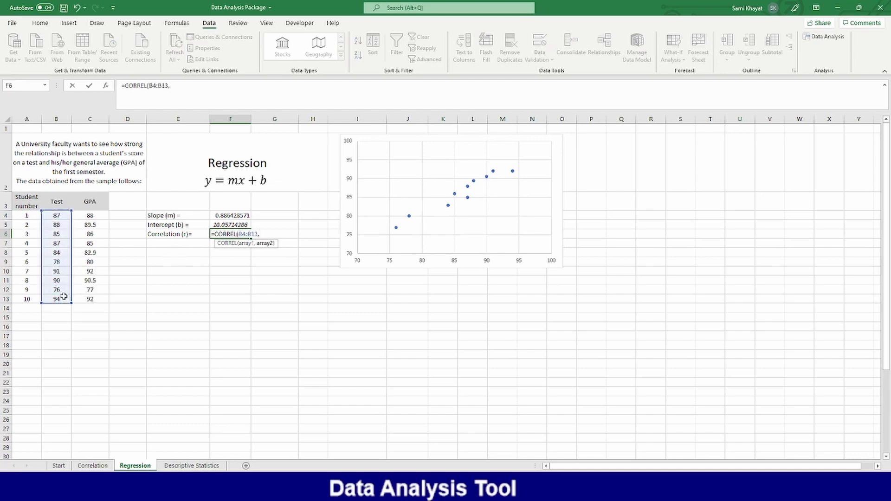
{"action": "left_click_drag", "start_coordinate": [102, 214], "coordinate": [97, 298]}
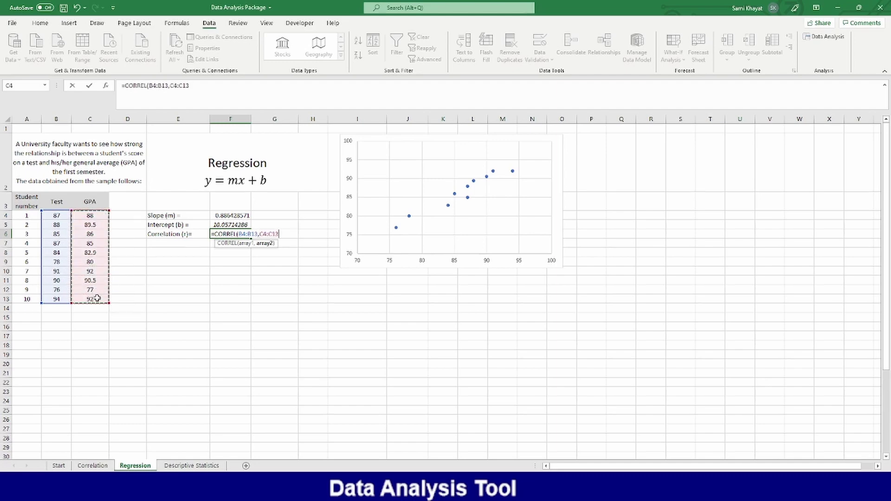
{"action": "key", "text": "Return"}
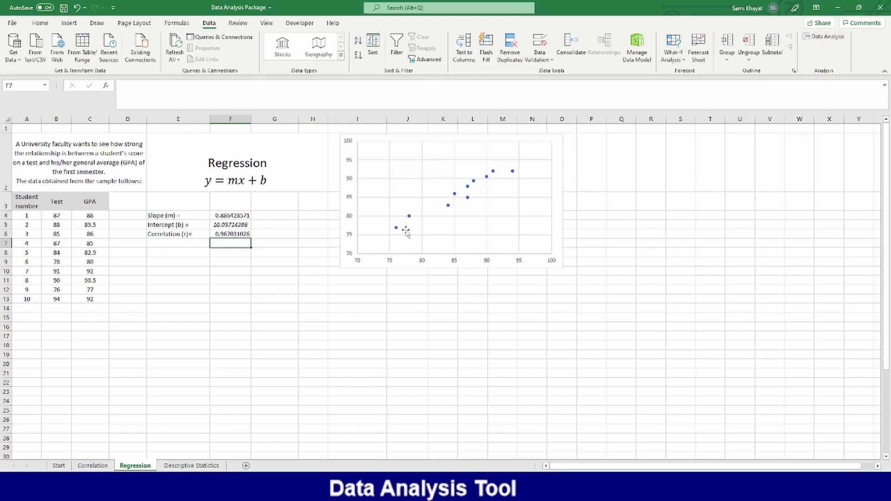
Add a linear trendline to the scatter chart's series and display its equation.
{"action": "left_click_drag", "start_coordinate": [56, 215], "coordinate": [84, 299]}
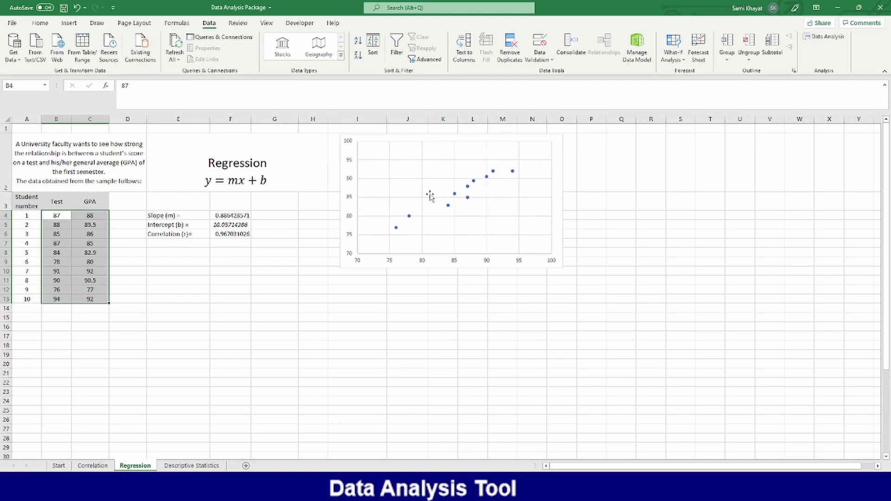
{"action": "left_click", "coordinate": [428, 177]}
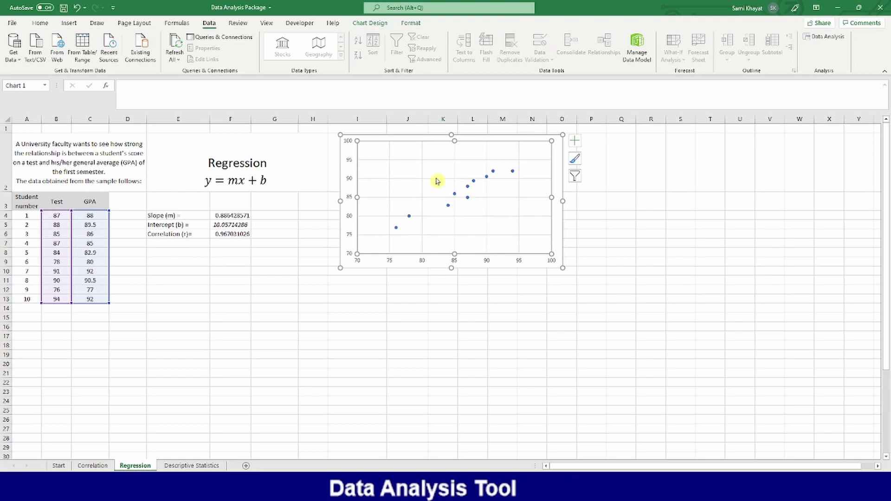
{"action": "mouse_move", "coordinate": [470, 202]}
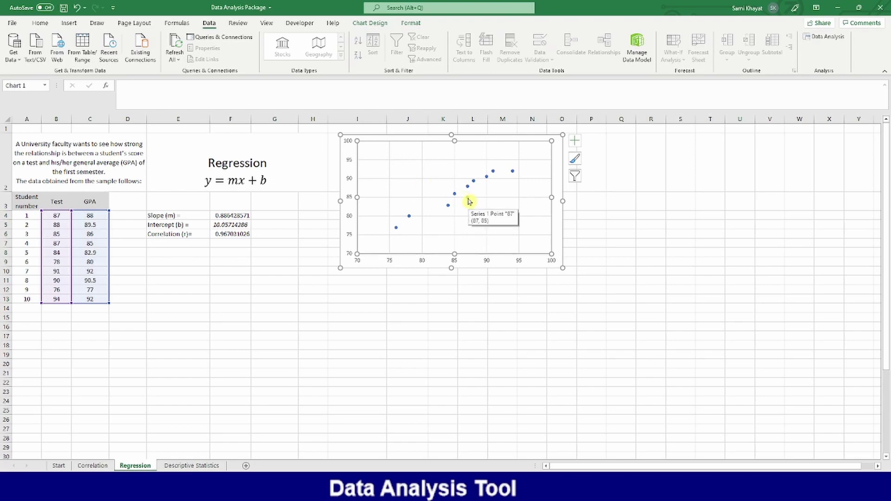
{"action": "right_click", "coordinate": [470, 201]}
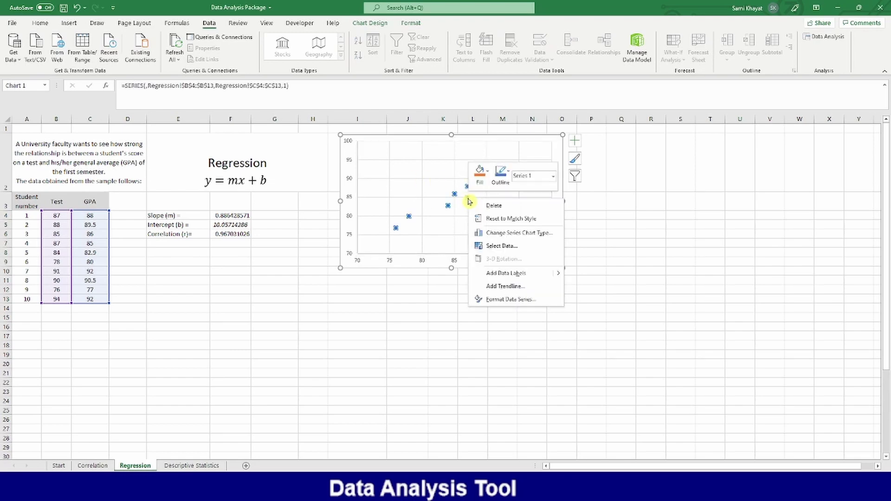
{"action": "left_click", "coordinate": [512, 291]}
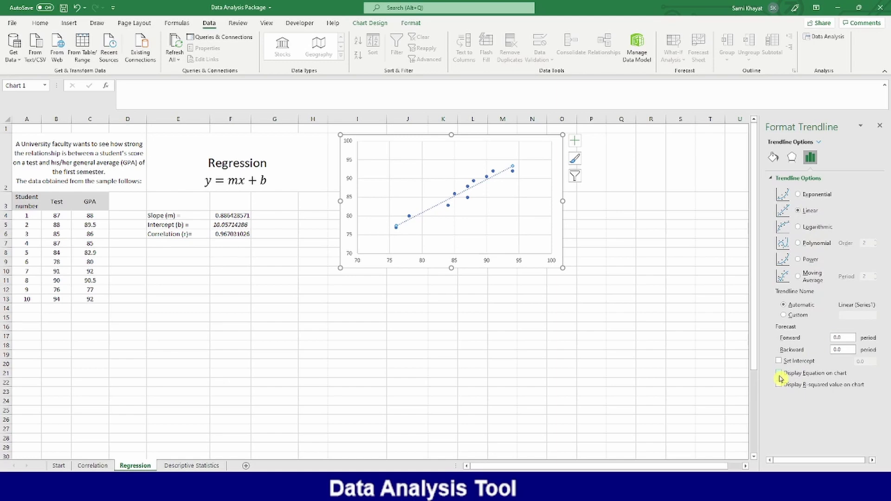
{"action": "left_click", "coordinate": [779, 374]}
Move the equation label y = 0.8864x + 10.057 left and enlarge it to 16 pt.
{"action": "left_click", "coordinate": [485, 166]}
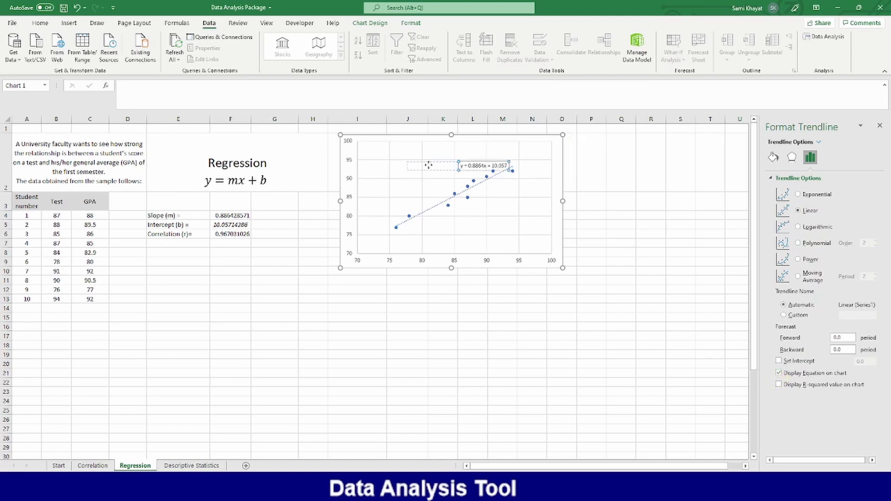
{"action": "left_click_drag", "start_coordinate": [425, 167], "coordinate": [312, 152]}
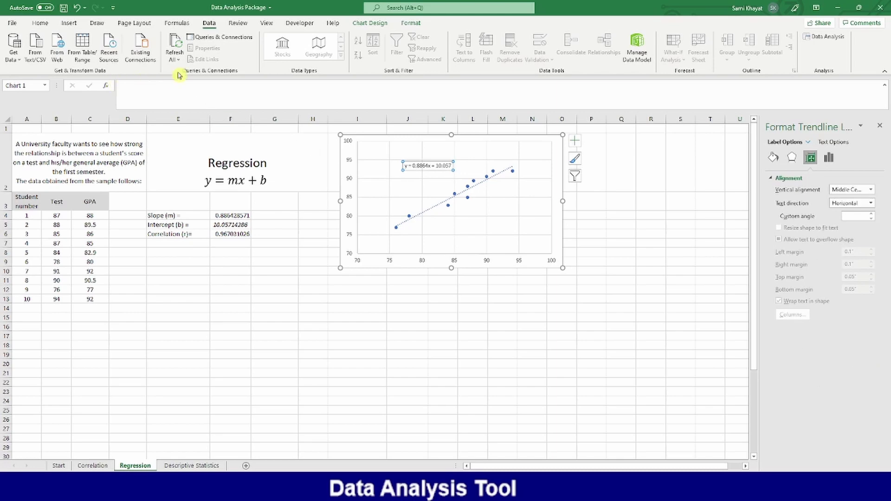
{"action": "left_click", "coordinate": [40, 23]}
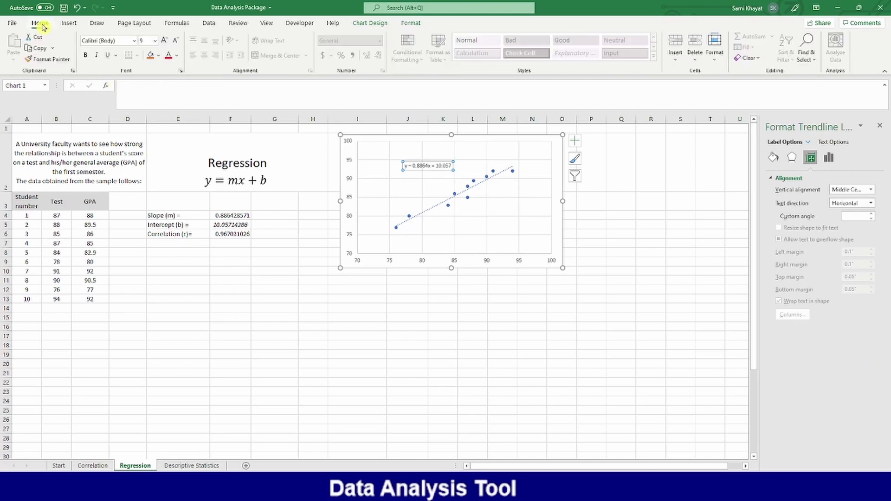
{"action": "left_click", "coordinate": [164, 42]}
{"action": "left_click", "coordinate": [165, 42]}
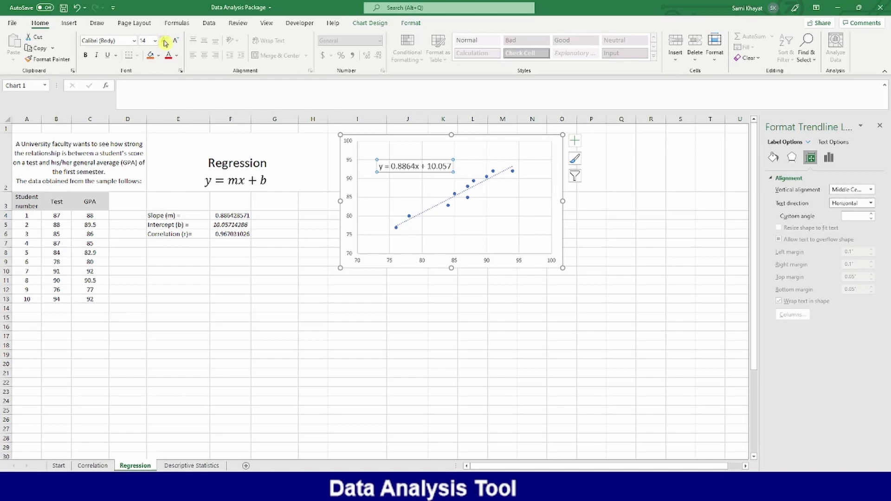
{"action": "left_click", "coordinate": [165, 41]}
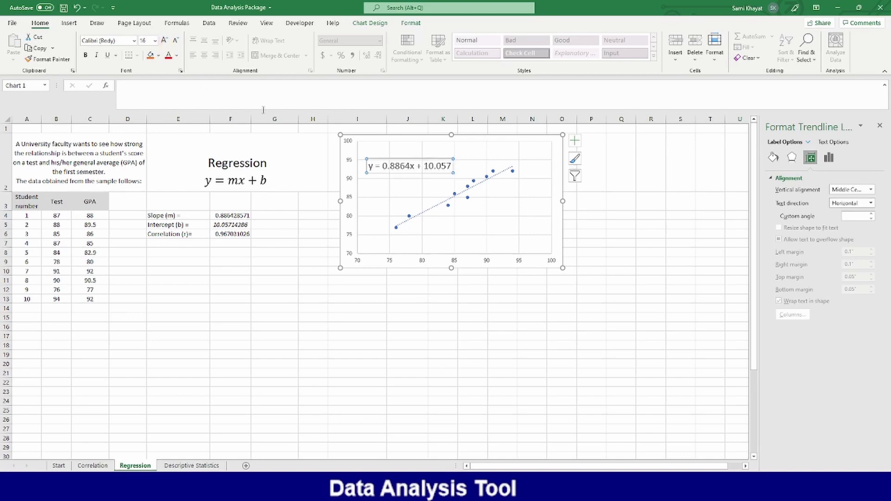
{"action": "left_click", "coordinate": [879, 126]}
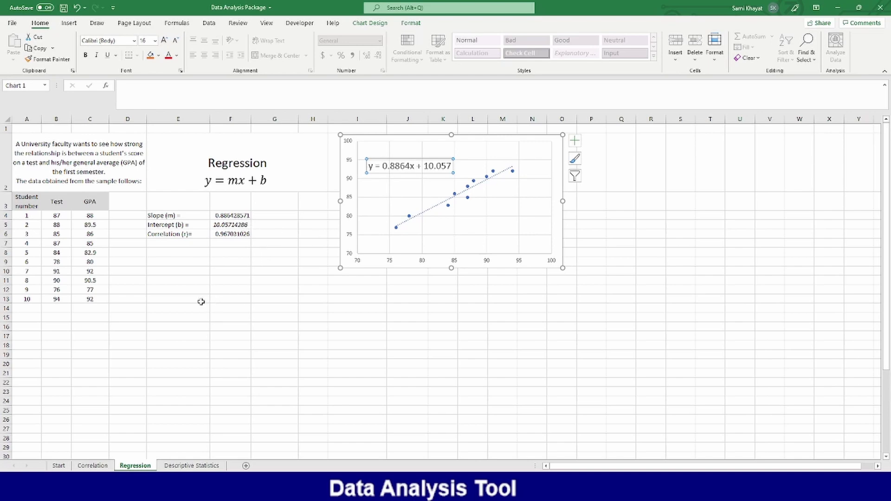
{"action": "left_click", "coordinate": [180, 290]}
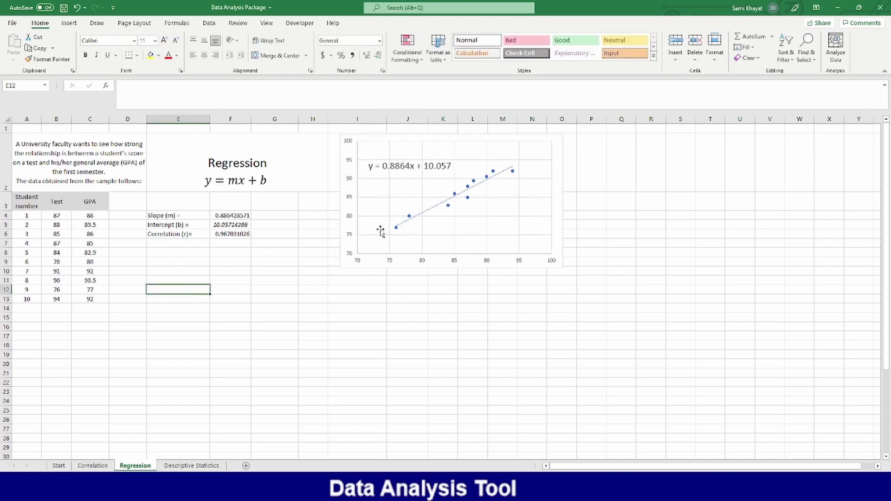
Start a Regression analysis with GPA cells C3:C13 as the Y input range.
{"action": "left_click", "coordinate": [209, 23]}
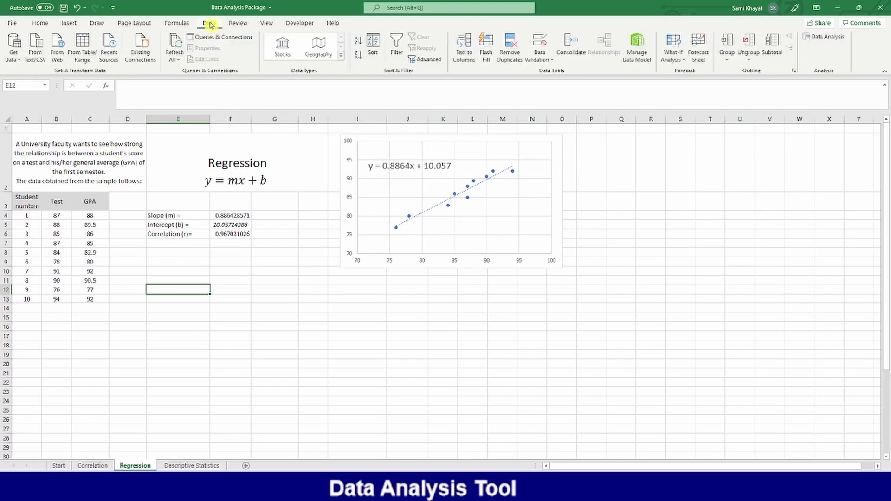
{"action": "left_click", "coordinate": [827, 42]}
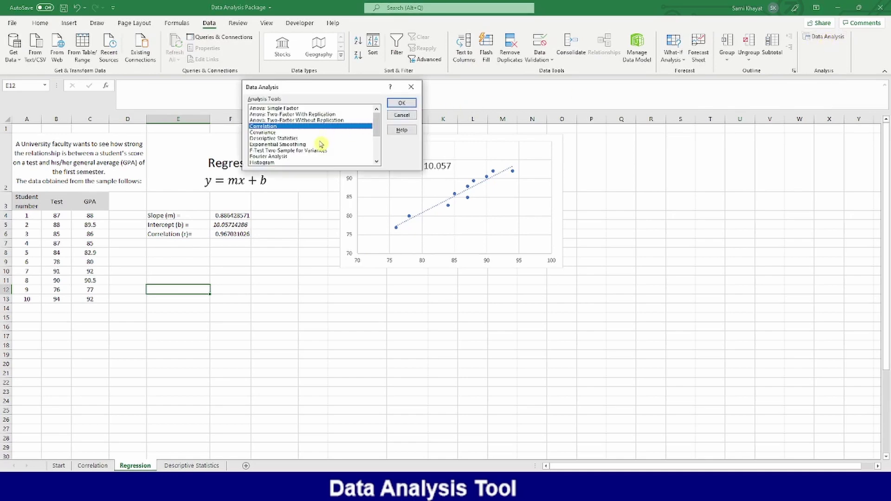
{"action": "scroll", "coordinate": [297, 144], "scroll_direction": "down", "scroll_amount": 3}
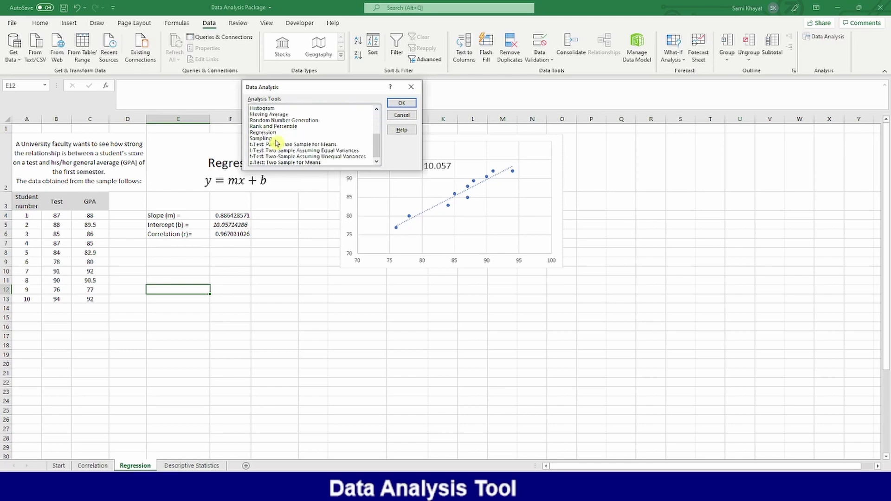
{"action": "left_click", "coordinate": [271, 133]}
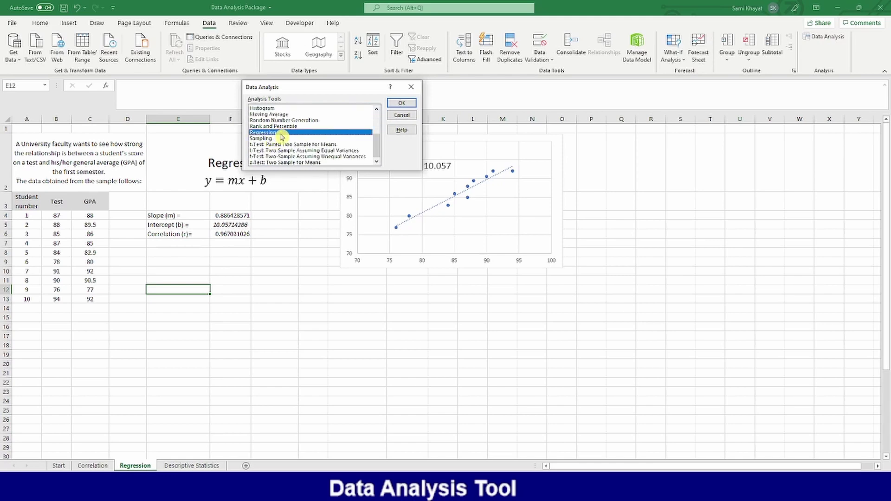
{"action": "left_click", "coordinate": [401, 104]}
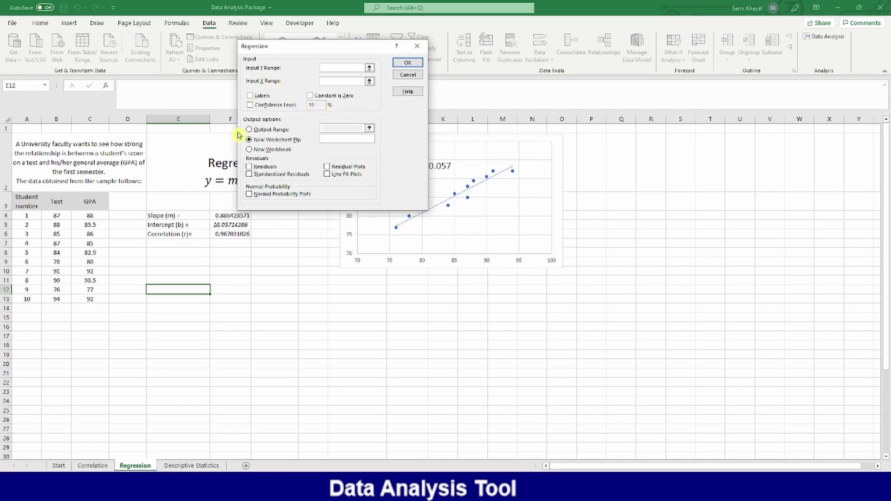
{"action": "left_click", "coordinate": [92, 216]}
{"action": "left_click_drag", "start_coordinate": [94, 203], "coordinate": [92, 300]}
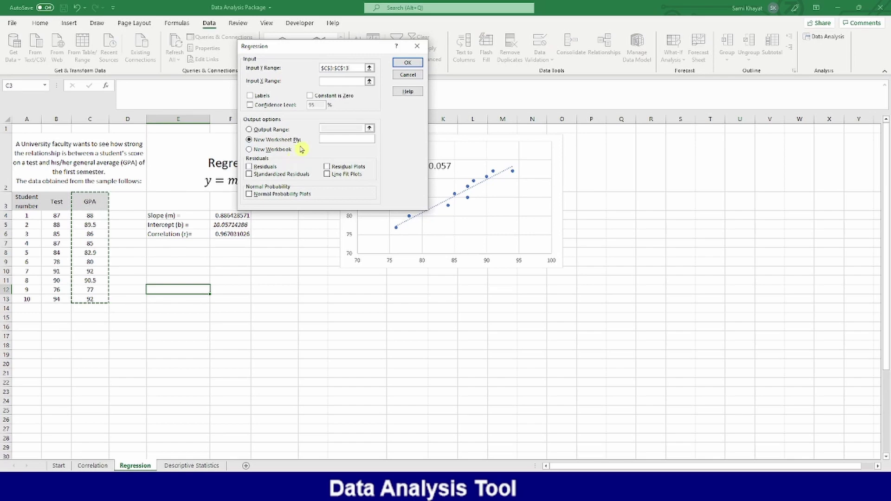
Set X range B3:B13, check Labels, output to E14, and run the regression.
{"action": "left_click", "coordinate": [331, 81]}
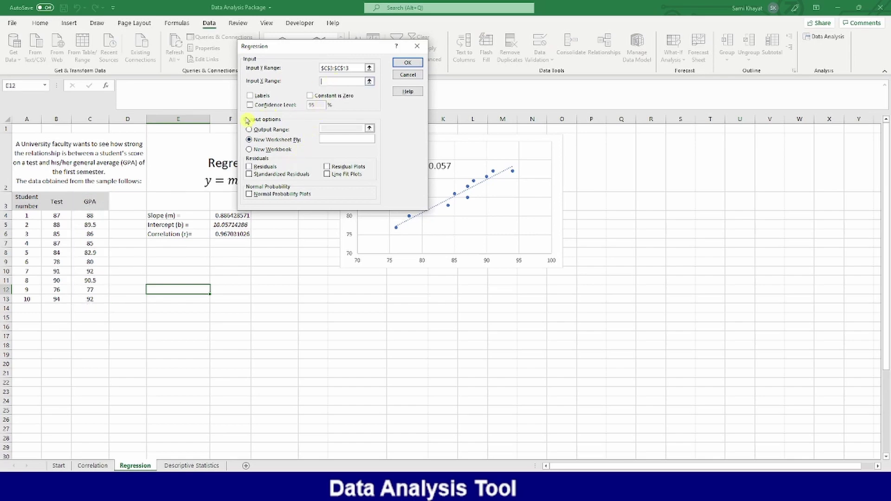
{"action": "left_click_drag", "start_coordinate": [54, 202], "coordinate": [57, 300]}
{"action": "left_click", "coordinate": [250, 95]}
{"action": "left_click", "coordinate": [250, 130]}
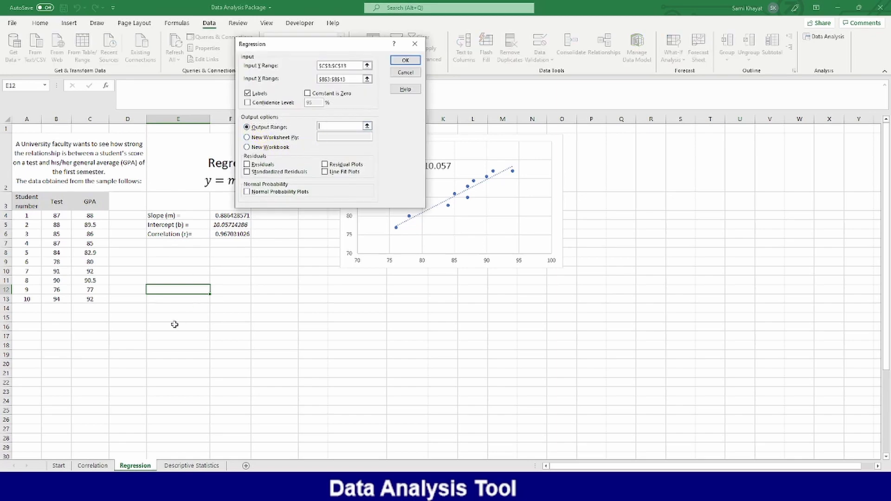
{"action": "left_click", "coordinate": [168, 310]}
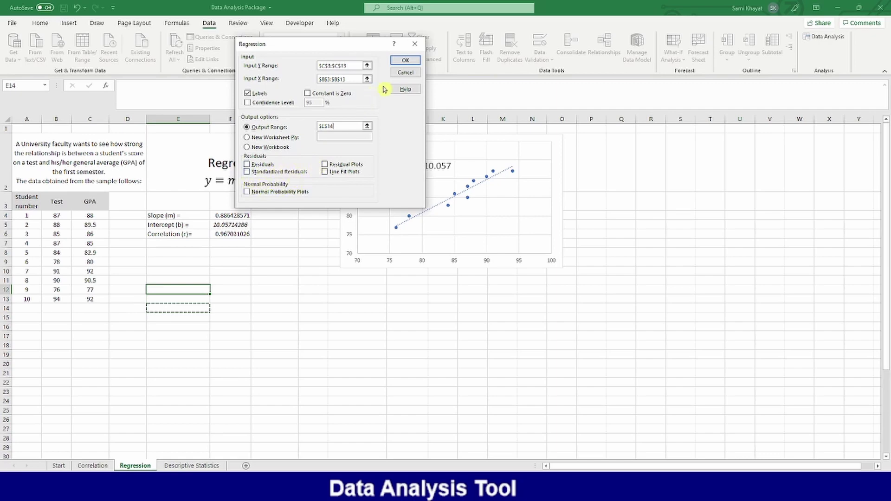
{"action": "left_click", "coordinate": [406, 62]}
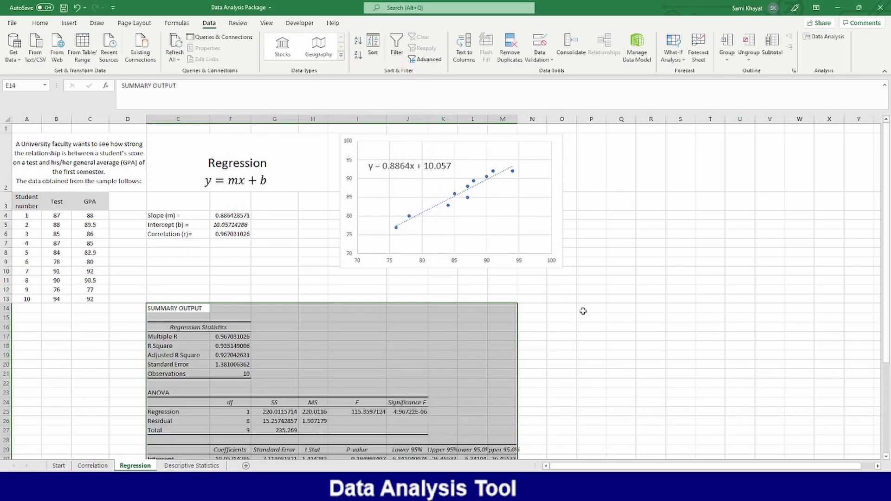
Fill the correlation cell F6 and the Multiple R cell F17 with yellow.
{"action": "scroll", "coordinate": [583, 311], "scroll_direction": "down", "scroll_amount": 1}
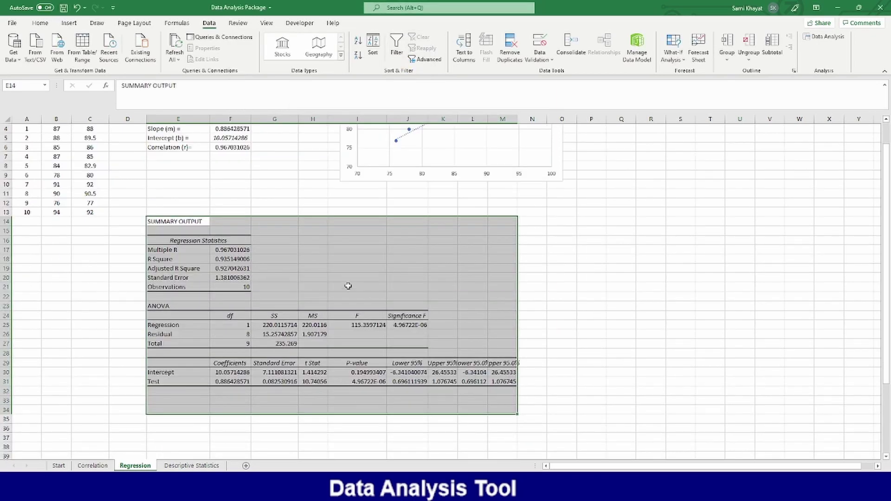
{"action": "left_click", "coordinate": [222, 187]}
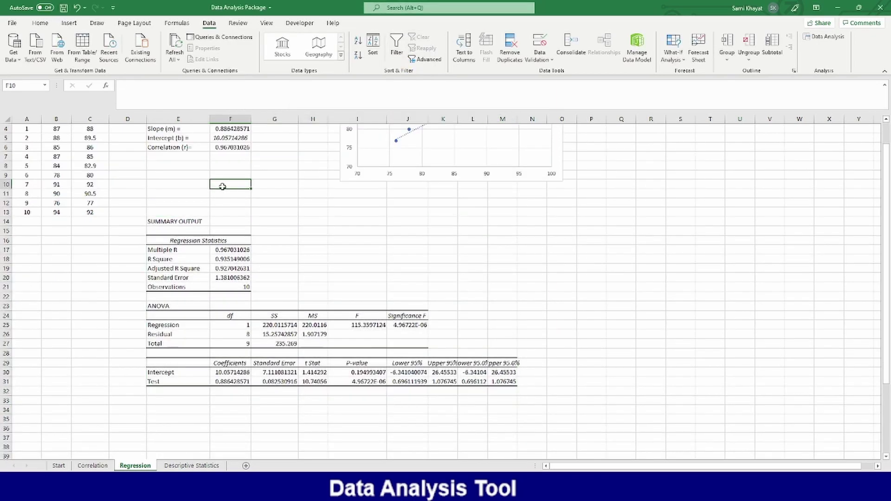
{"action": "left_click", "coordinate": [229, 251]}
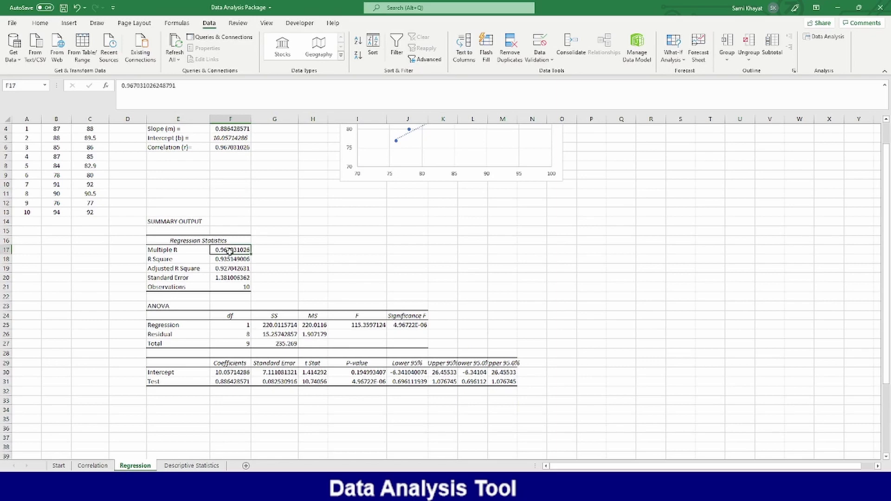
{"action": "left_click", "coordinate": [240, 147]}
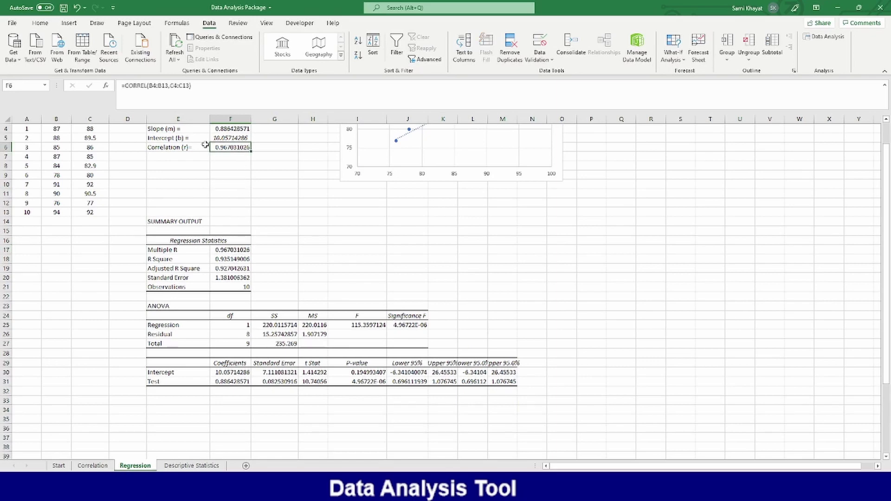
{"action": "left_click", "coordinate": [40, 22]}
{"action": "left_click", "coordinate": [151, 57]}
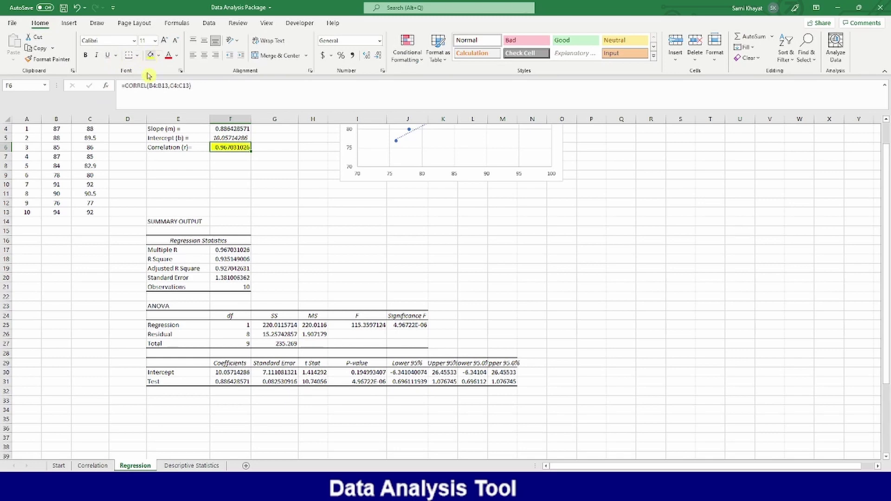
{"action": "left_click", "coordinate": [218, 251]}
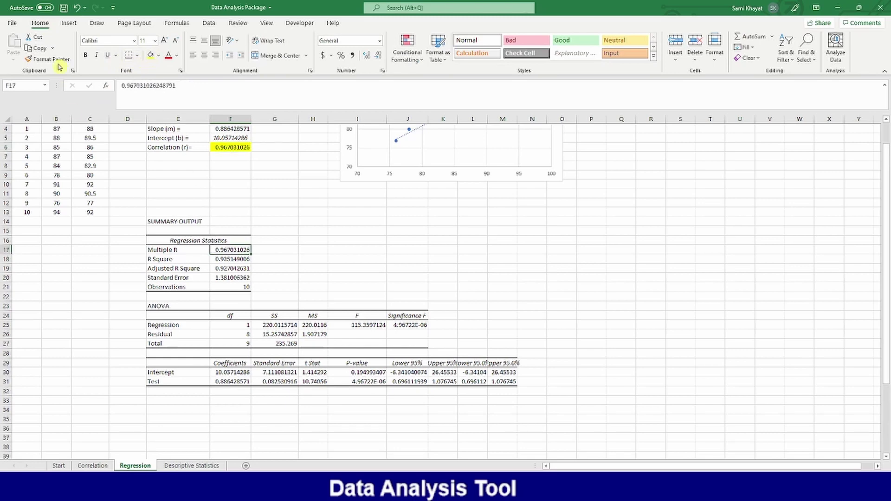
{"action": "left_click", "coordinate": [152, 57]}
Fill the Intercept coefficient F30, Test coefficient F31 and slope F4 with yellow.
{"action": "scroll", "coordinate": [429, 215], "scroll_direction": "up", "scroll_amount": 1}
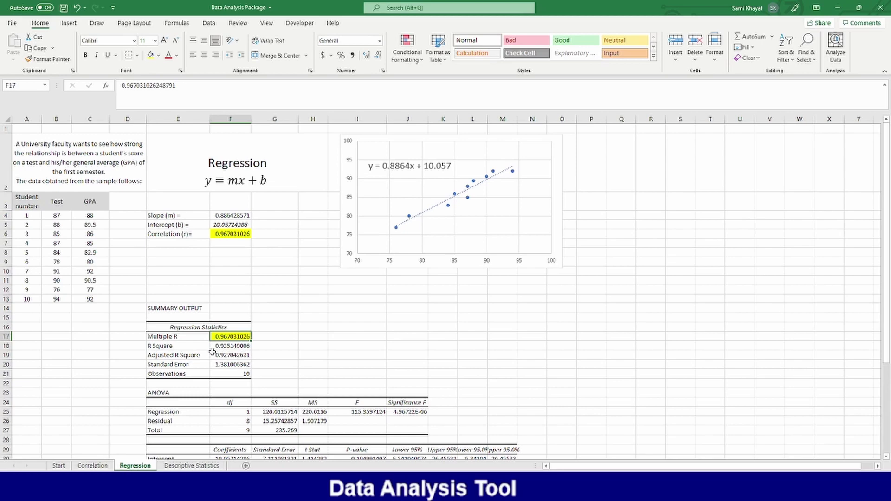
{"action": "scroll", "coordinate": [211, 349], "scroll_direction": "down", "scroll_amount": 1}
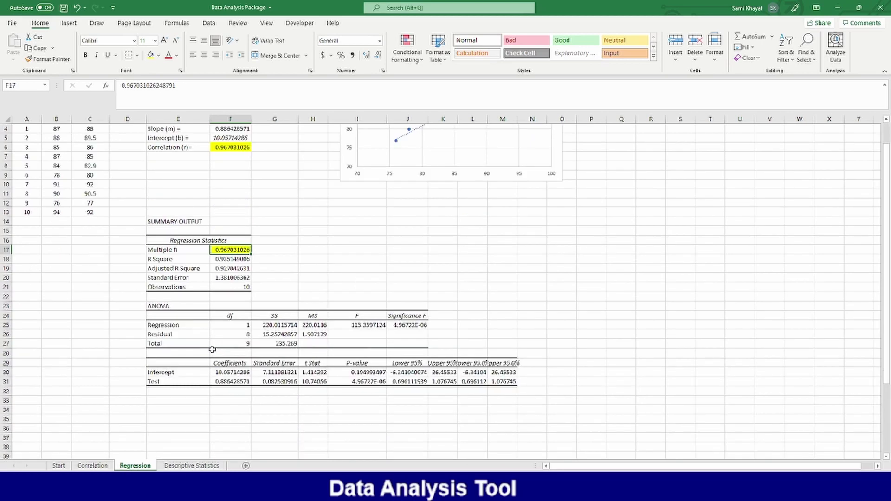
{"action": "left_click", "coordinate": [235, 373]}
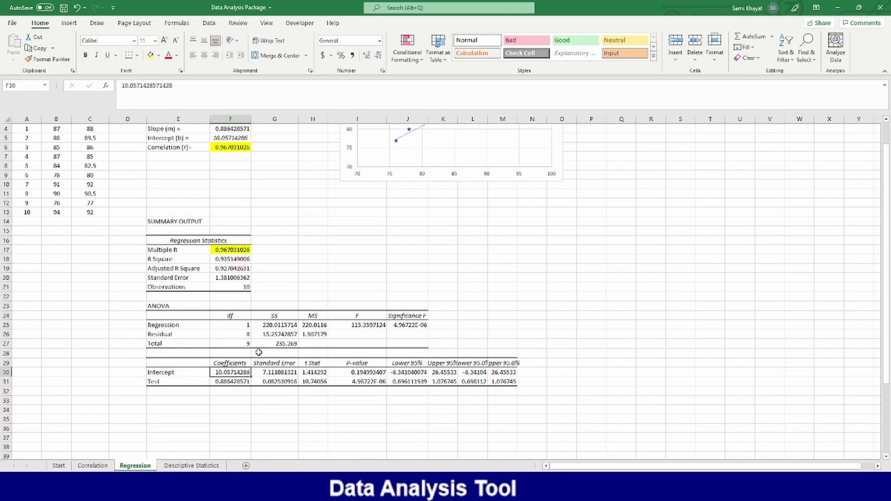
{"action": "left_click", "coordinate": [151, 56]}
{"action": "left_click", "coordinate": [232, 382]}
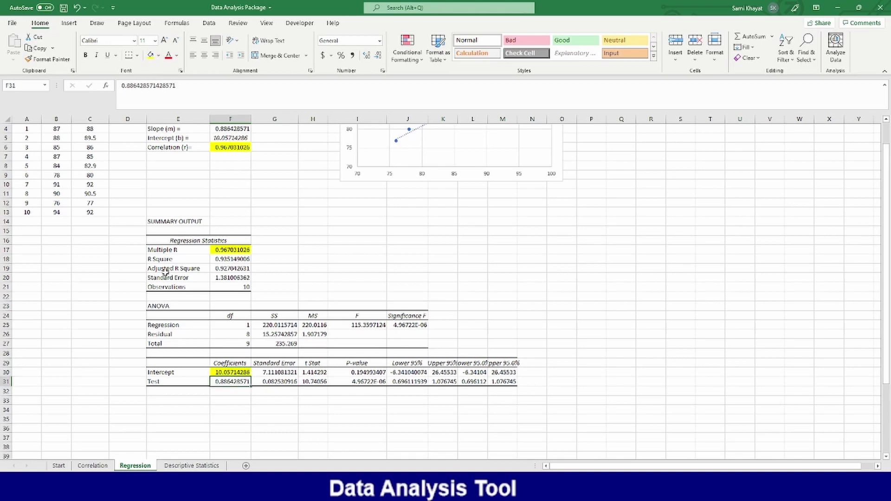
{"action": "left_click", "coordinate": [151, 56]}
{"action": "left_click", "coordinate": [235, 132]}
{"action": "left_click", "coordinate": [151, 56]}
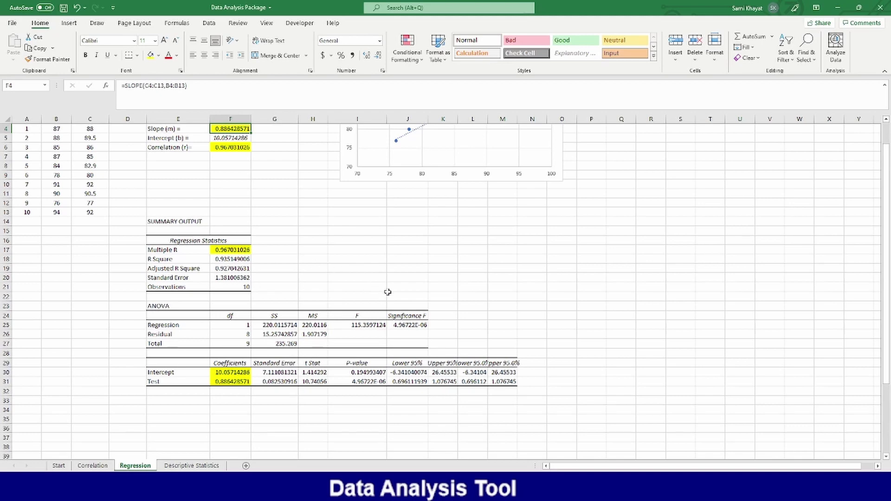
{"action": "scroll", "coordinate": [387, 292], "scroll_direction": "up", "scroll_amount": 1}
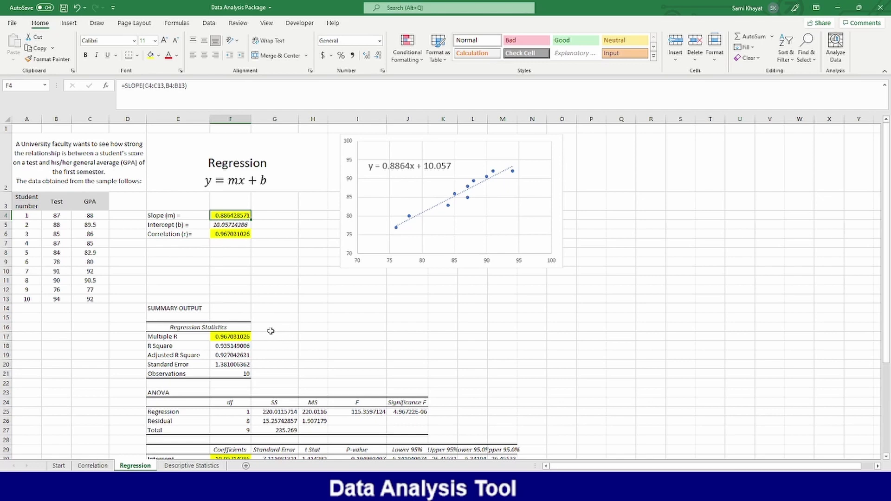
Open the Descriptive Statistics sheet and select the hour Study (B5:B24) and GPA data columns.
{"action": "left_click", "coordinate": [192, 466]}
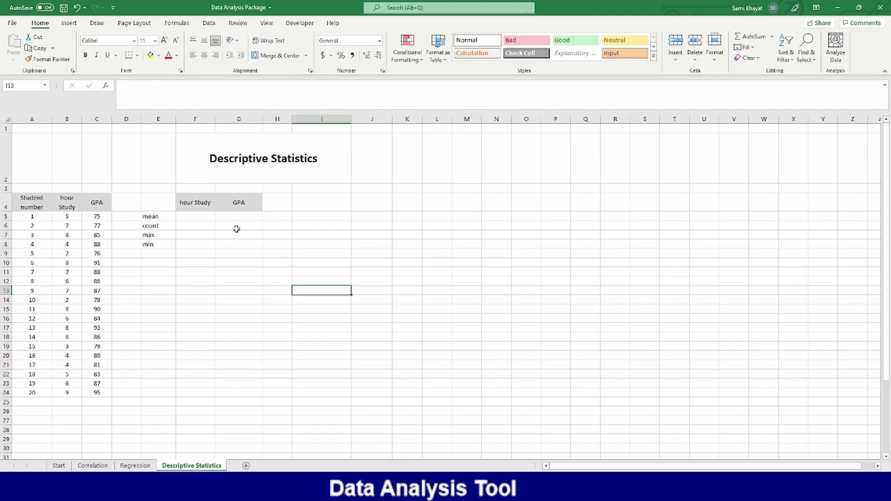
{"action": "left_click", "coordinate": [195, 218]}
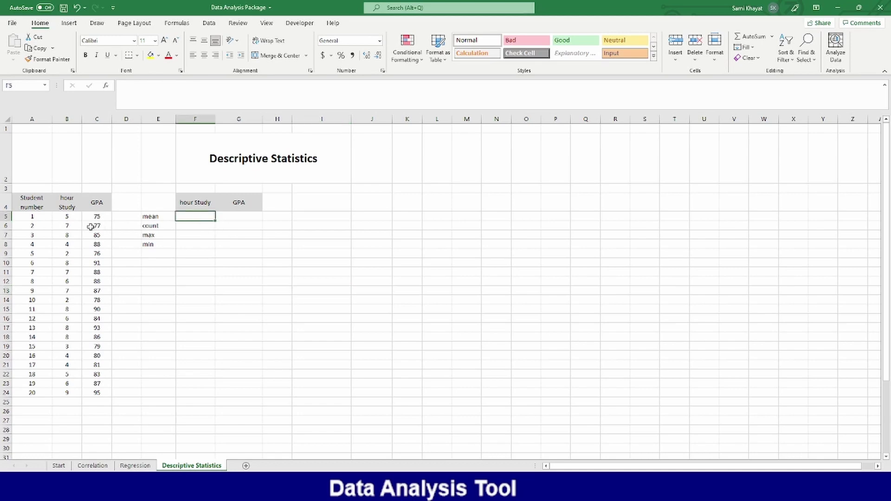
{"action": "left_click_drag", "start_coordinate": [73, 217], "coordinate": [68, 393]}
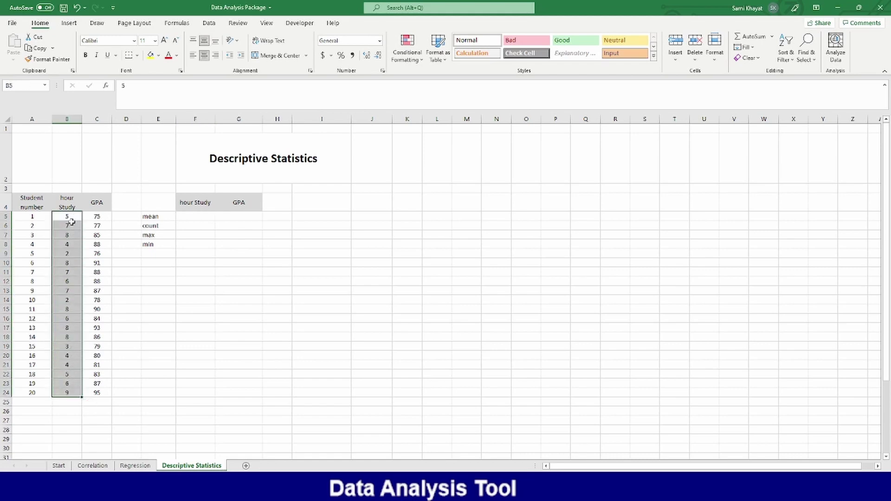
{"action": "left_click_drag", "start_coordinate": [101, 217], "coordinate": [96, 392]}
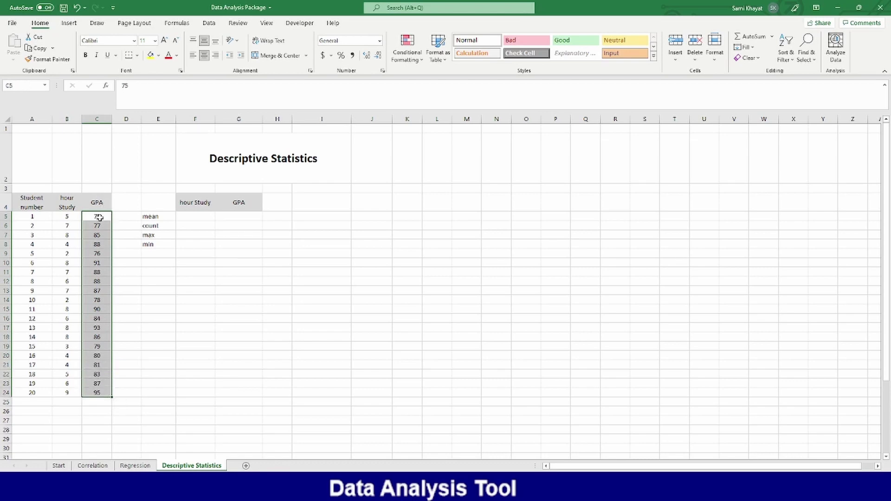
{"action": "left_click_drag", "start_coordinate": [68, 218], "coordinate": [65, 393]}
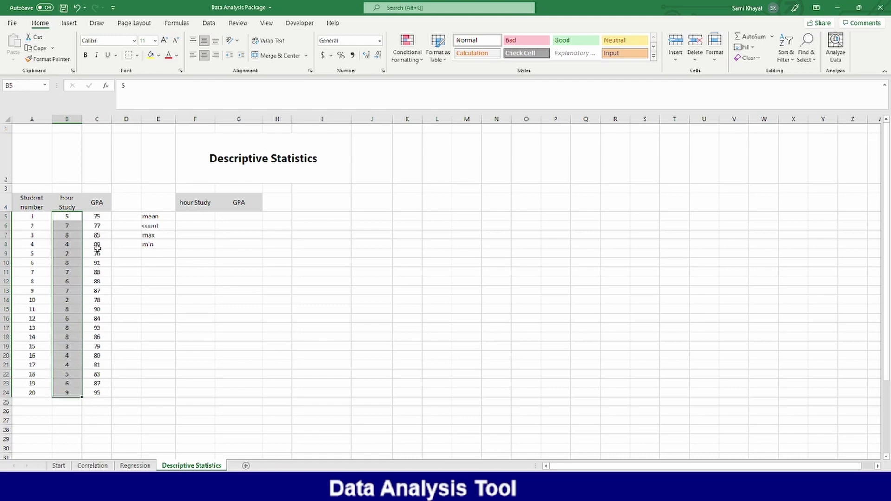
Change the GPA header to 'test' in data cell C4 and summary cell G4.
{"action": "left_click", "coordinate": [96, 204]}
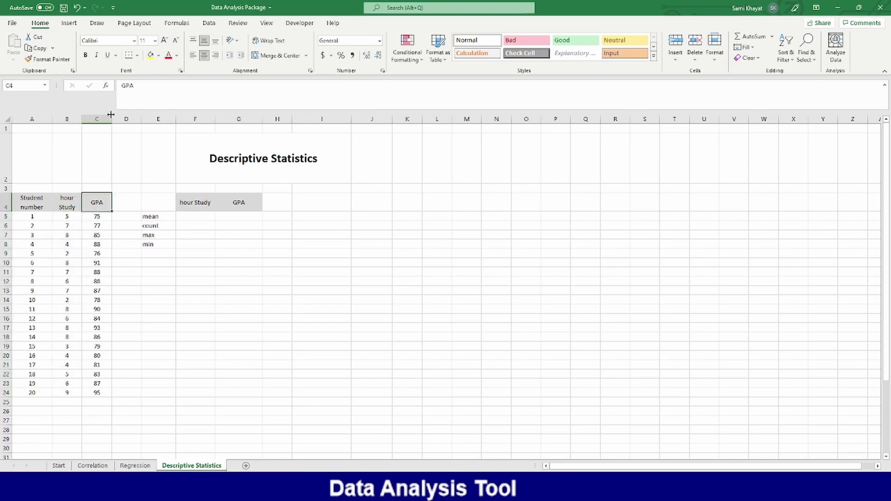
{"action": "double_click", "coordinate": [132, 86]}
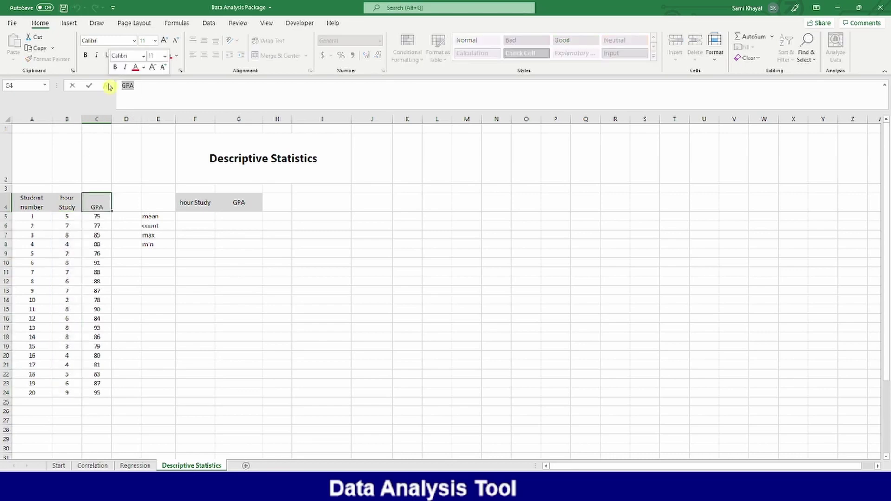
{"action": "type", "text": "test"}
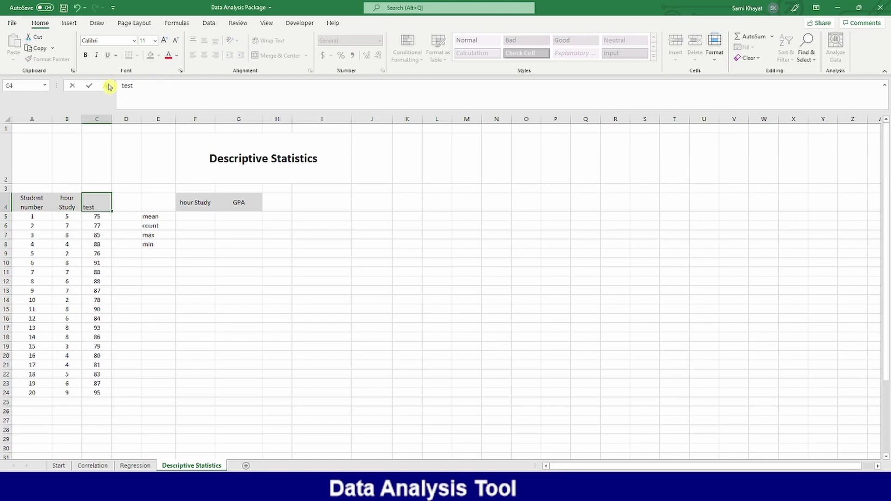
{"action": "key", "text": "Return"}
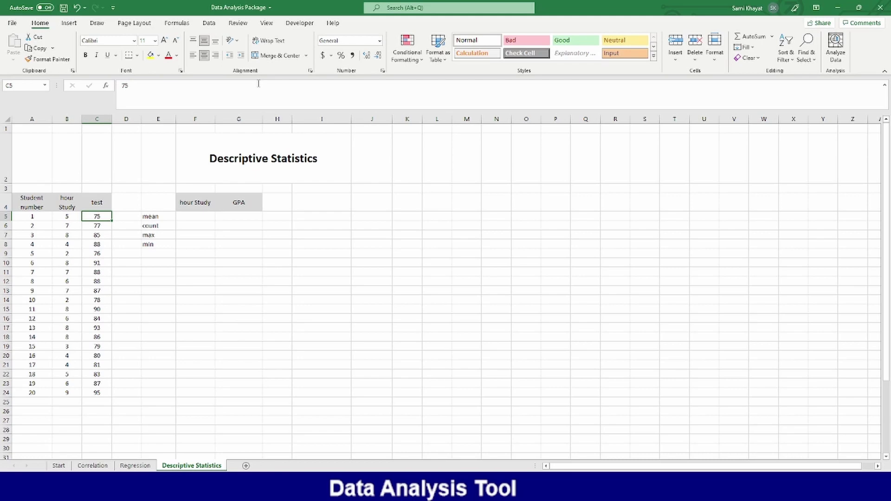
{"action": "left_click", "coordinate": [244, 202]}
{"action": "type", "text": "test"}
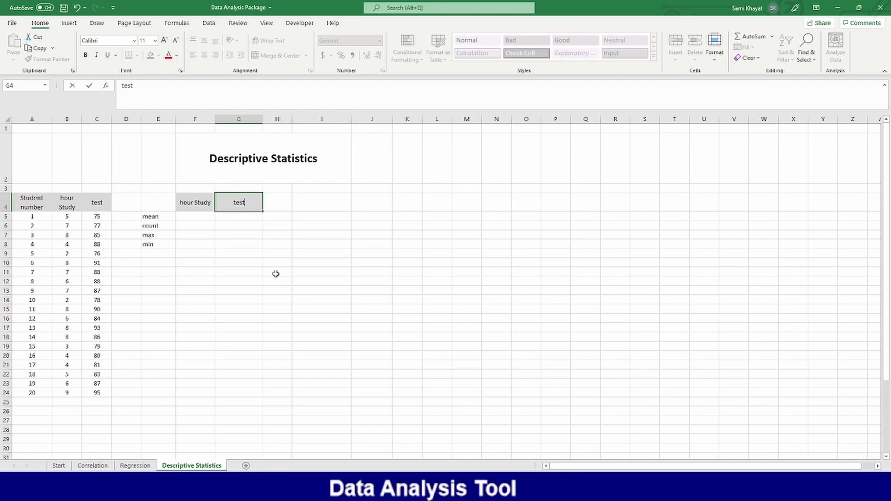
{"action": "left_click", "coordinate": [208, 291]}
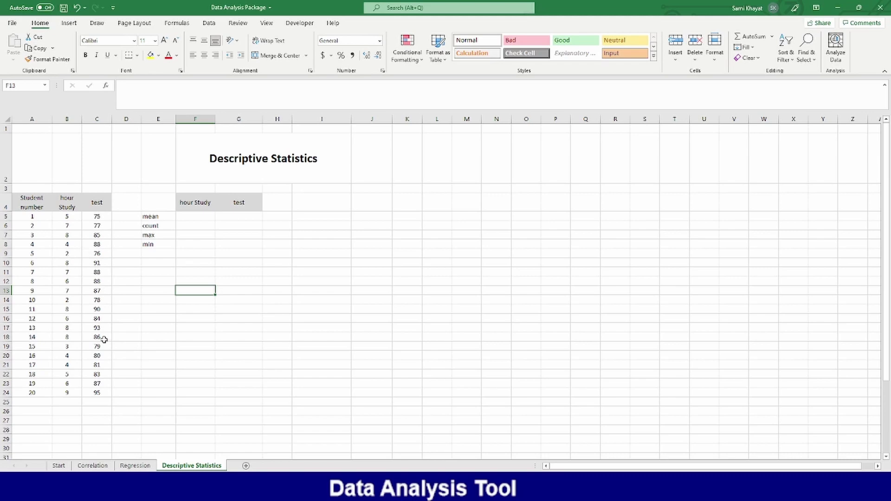
Fill the mean row F5:G5 with AVERAGE of each column, giving 5.85 and 84.55.
{"action": "left_click", "coordinate": [189, 217]}
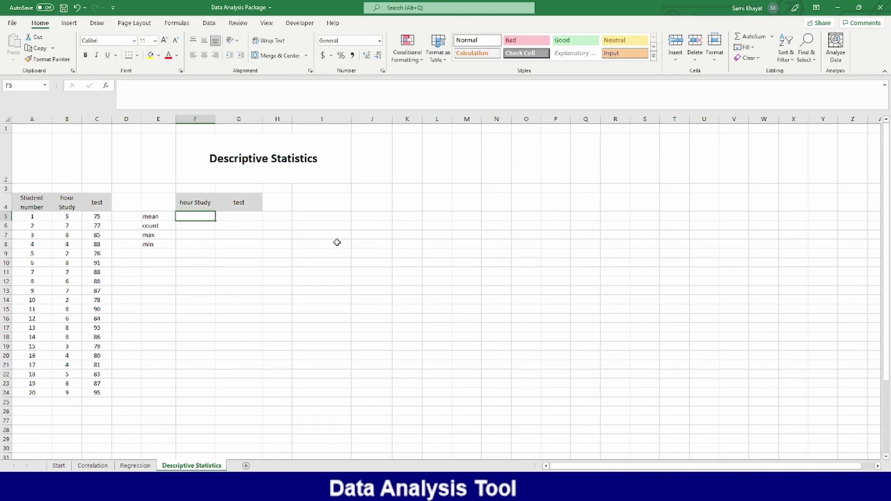
{"action": "left_click", "coordinate": [772, 37]}
{"action": "left_click", "coordinate": [765, 63]}
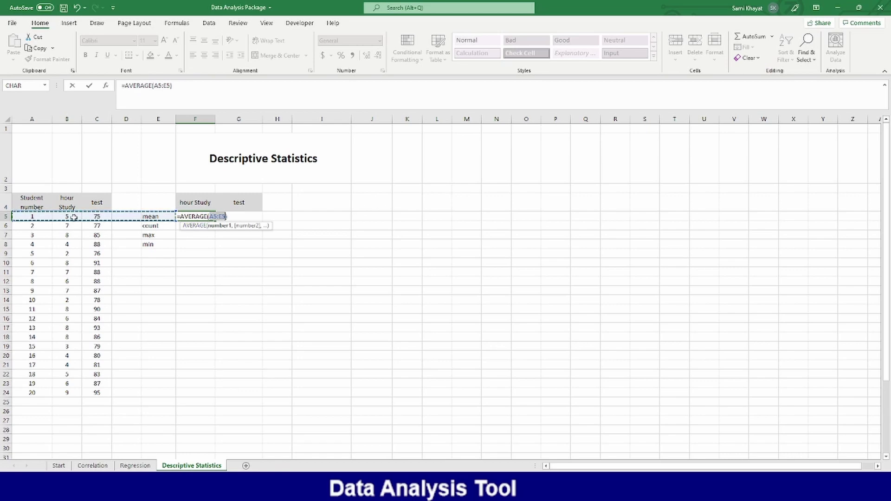
{"action": "left_click_drag", "start_coordinate": [69, 217], "coordinate": [66, 394]}
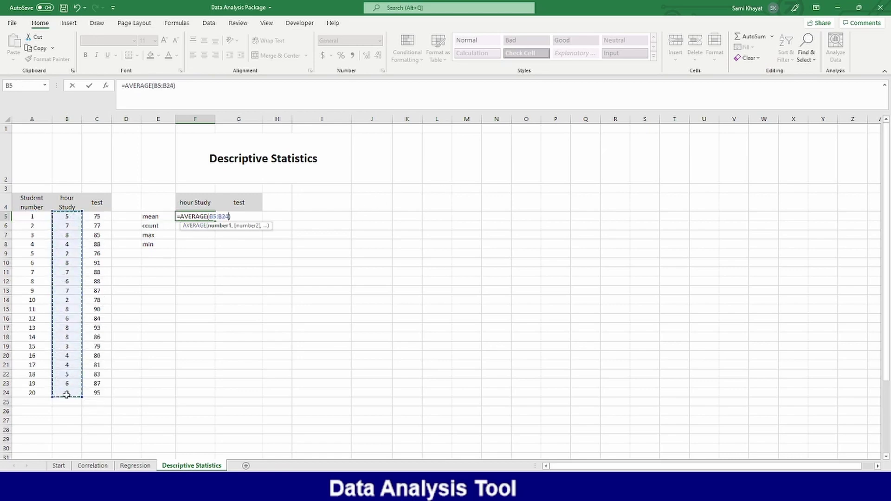
{"action": "key", "text": "Return"}
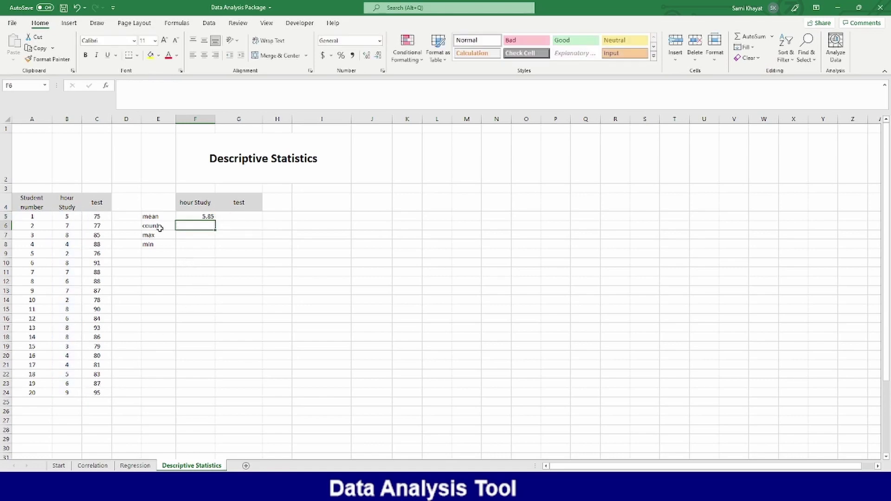
{"action": "left_click", "coordinate": [211, 217]}
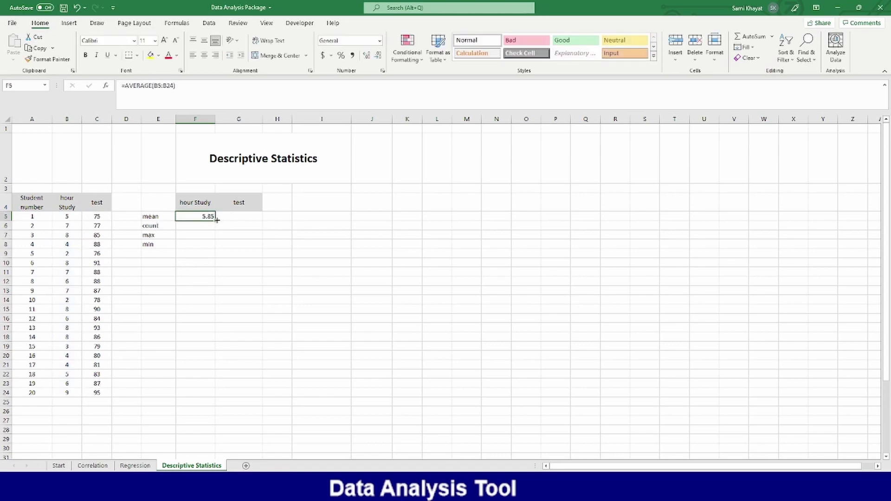
{"action": "left_click_drag", "start_coordinate": [216, 221], "coordinate": [256, 221]}
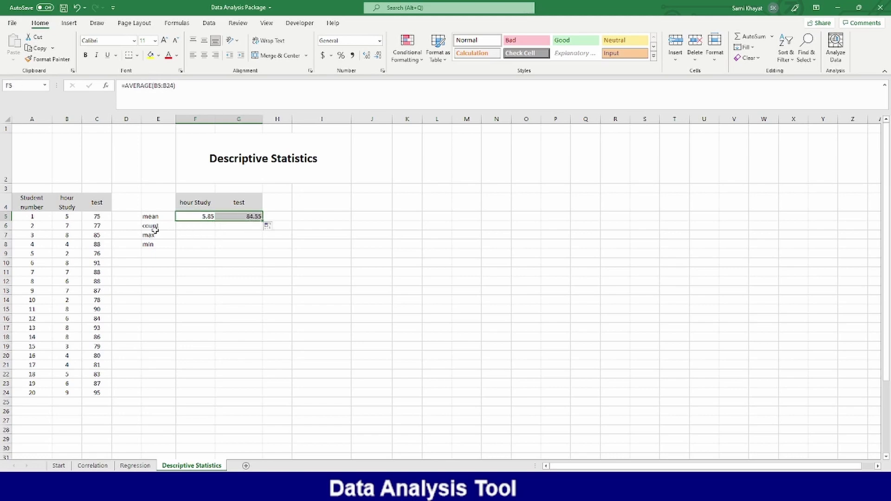
Fill the count row F6:G6 with COUNT of each column, giving 20 for both.
{"action": "left_click", "coordinate": [194, 227]}
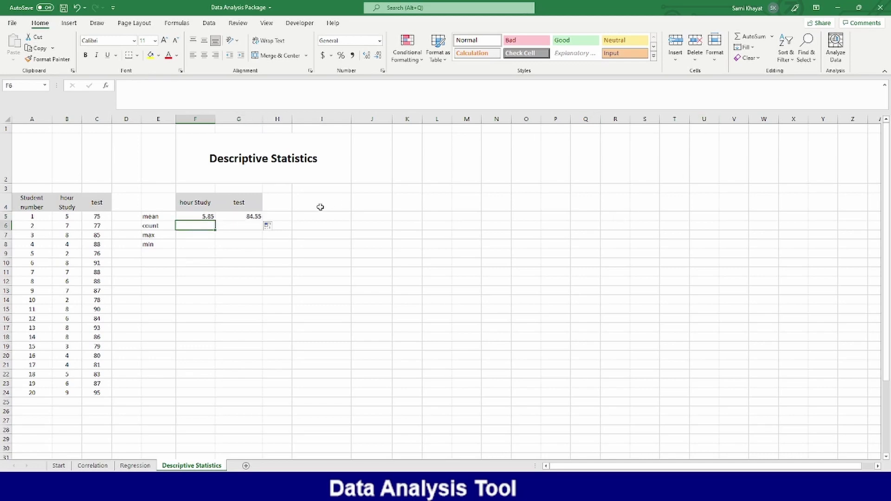
{"action": "left_click", "coordinate": [772, 39]}
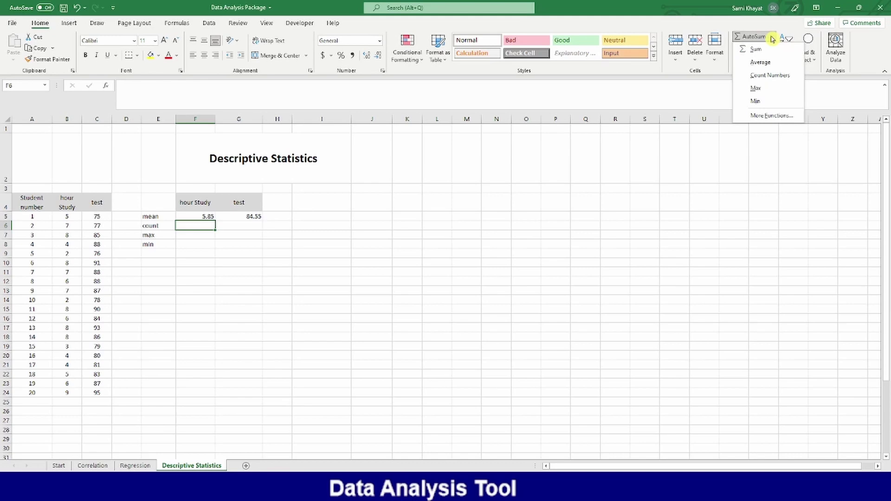
{"action": "left_click", "coordinate": [771, 75]}
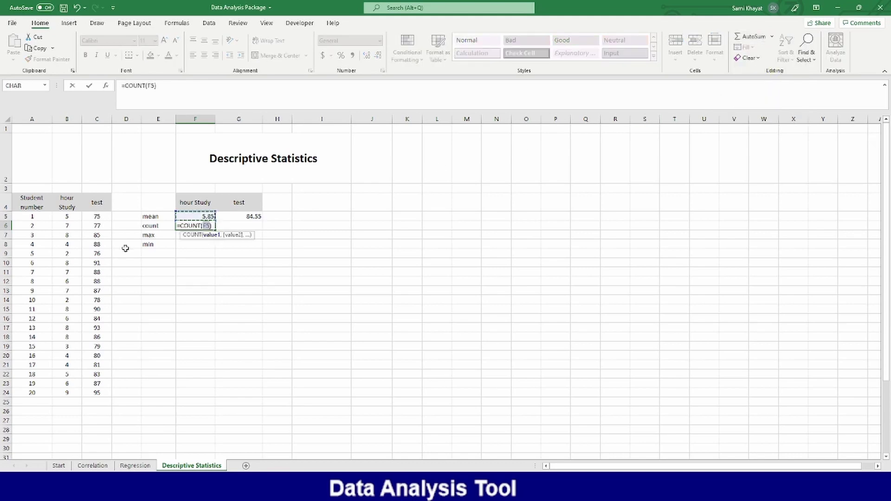
{"action": "left_click_drag", "start_coordinate": [73, 218], "coordinate": [65, 391]}
{"action": "key", "text": "Return"}
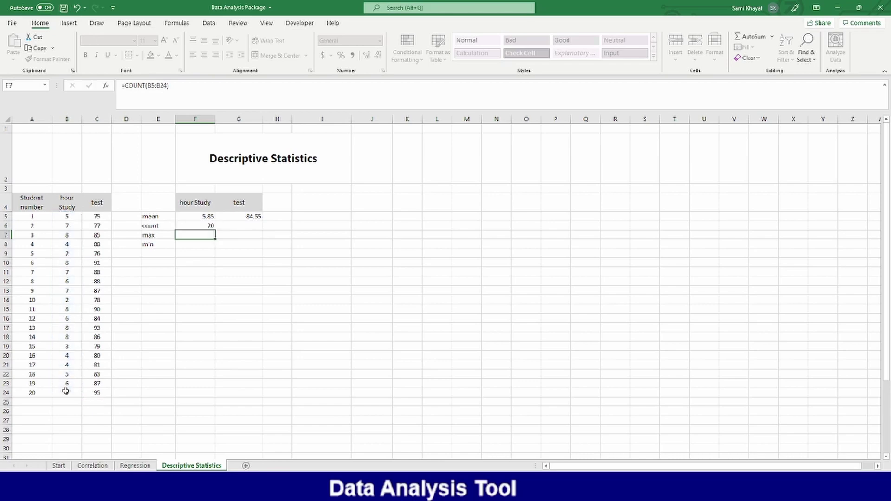
{"action": "left_click", "coordinate": [206, 225]}
{"action": "left_click_drag", "start_coordinate": [215, 230], "coordinate": [262, 230]}
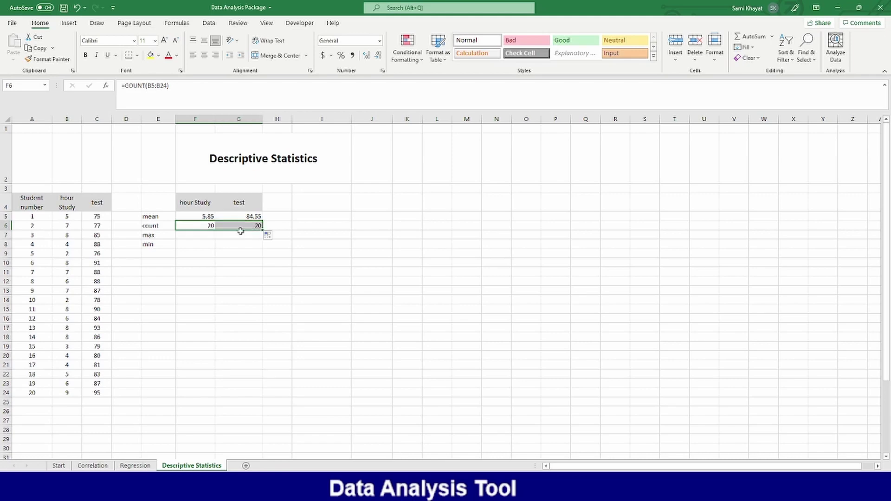
Fill the max row F7:G7 with MAX of each column, giving 9 and 95.
{"action": "left_click", "coordinate": [198, 235]}
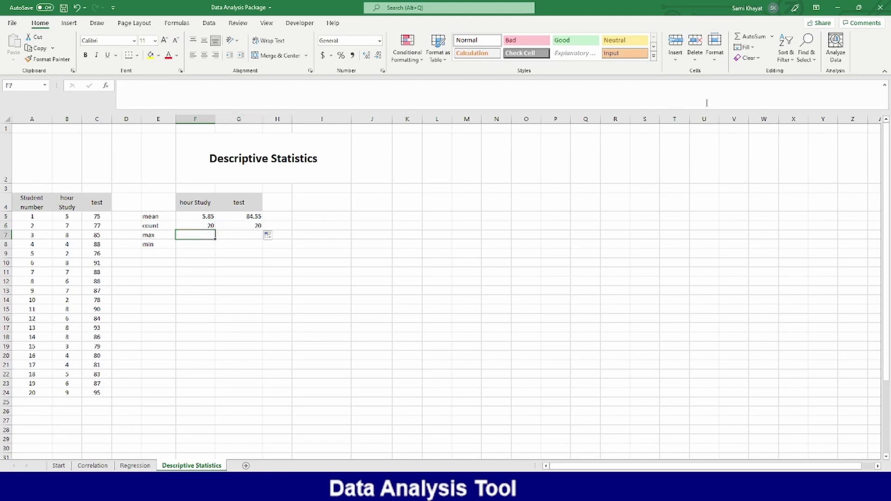
{"action": "left_click", "coordinate": [772, 37]}
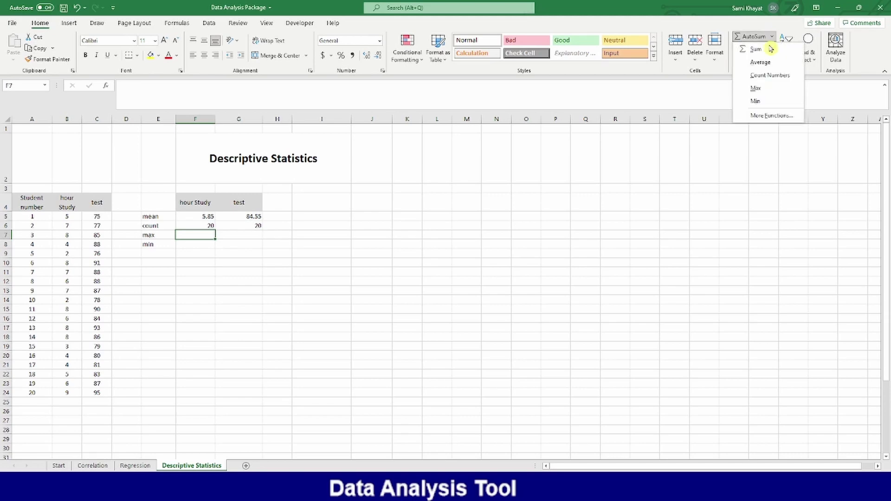
{"action": "left_click", "coordinate": [763, 89]}
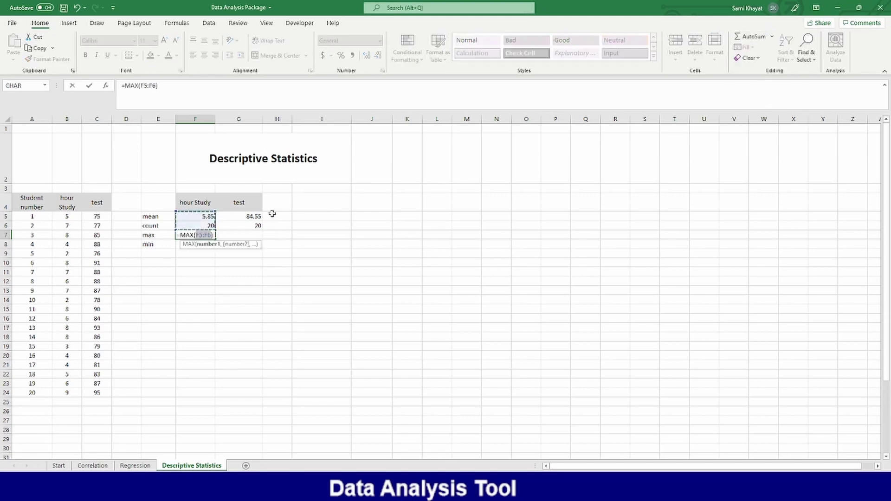
{"action": "left_click", "coordinate": [69, 217]}
{"action": "left_click_drag", "start_coordinate": [70, 217], "coordinate": [60, 392]}
{"action": "key", "text": "Return"}
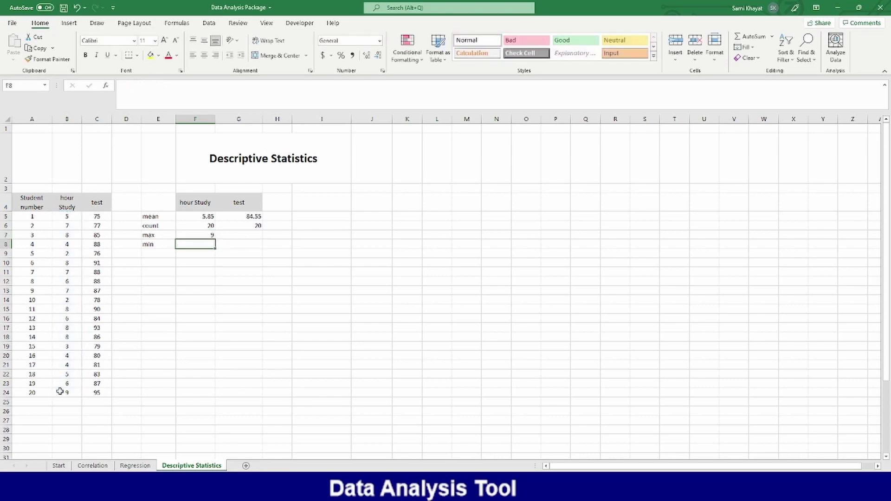
{"action": "left_click", "coordinate": [207, 236]}
{"action": "left_click_drag", "start_coordinate": [214, 239], "coordinate": [260, 237]}
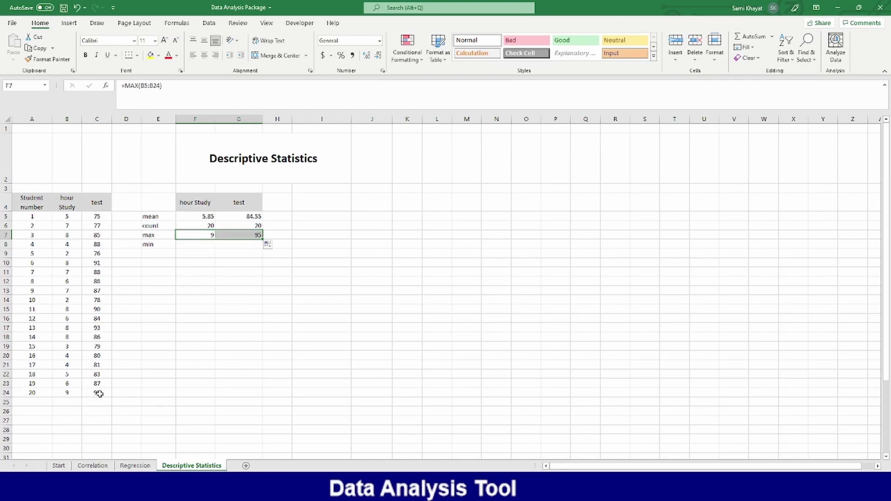
Fill the min row F8:G8 with MIN of each column, giving 2 and 75.
{"action": "left_click", "coordinate": [204, 246]}
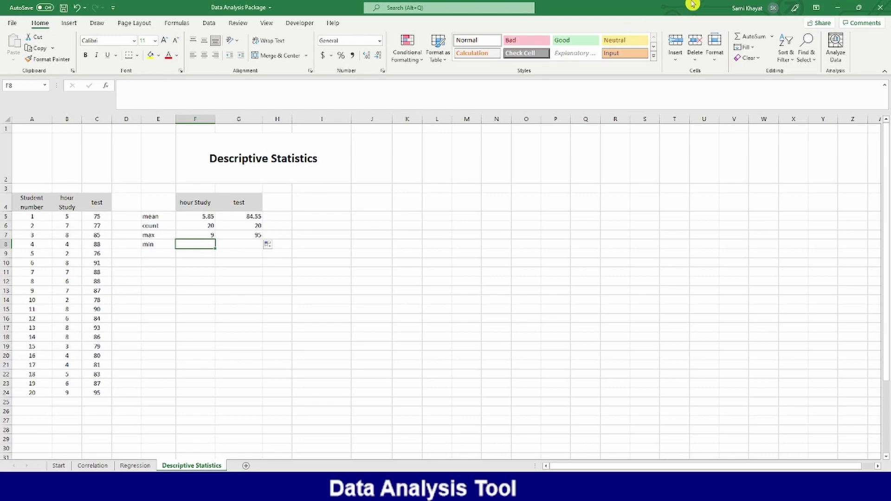
{"action": "left_click", "coordinate": [773, 38]}
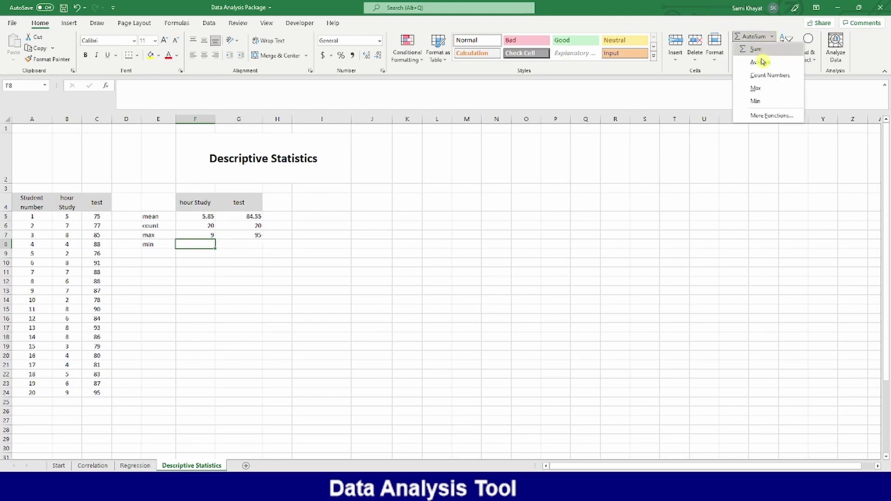
{"action": "left_click", "coordinate": [765, 103]}
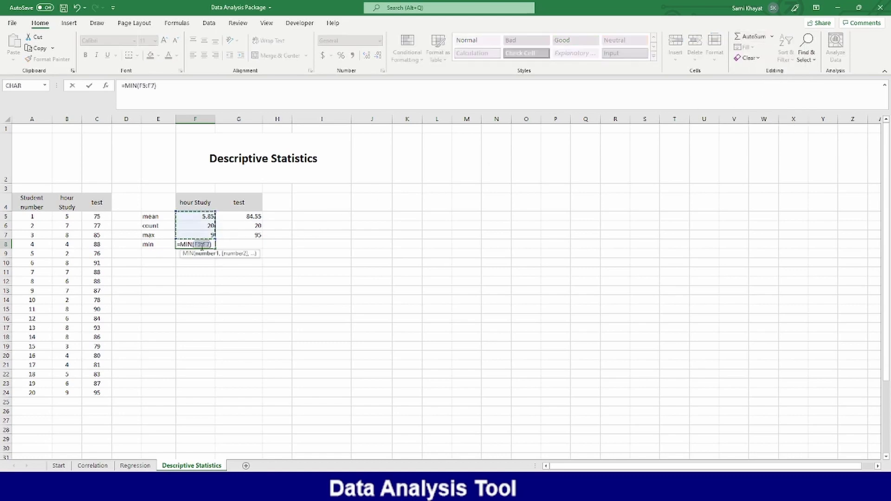
{"action": "left_click_drag", "start_coordinate": [67, 218], "coordinate": [59, 393]}
{"action": "key", "text": "Return"}
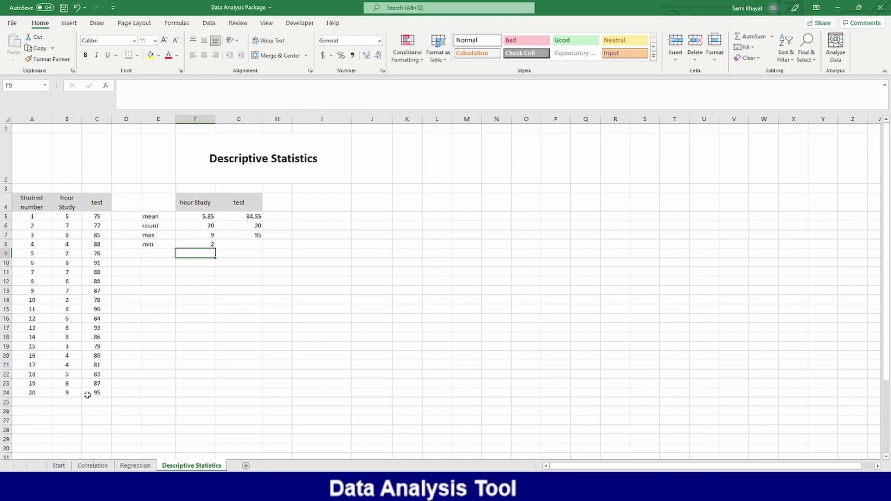
{"action": "left_click", "coordinate": [203, 246]}
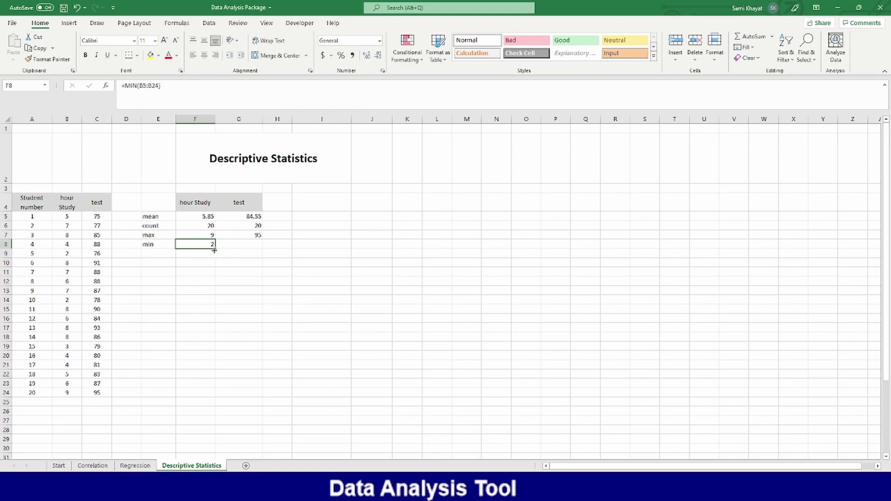
{"action": "left_click_drag", "start_coordinate": [215, 251], "coordinate": [251, 251]}
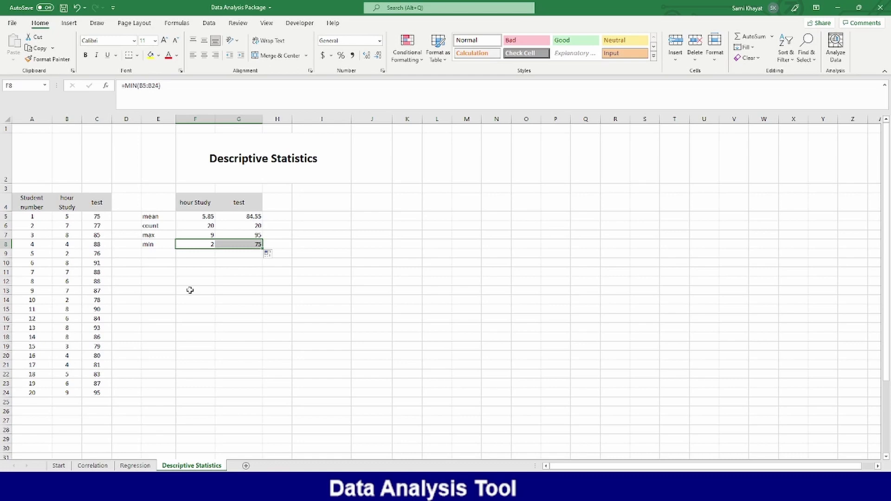
{"action": "left_click", "coordinate": [164, 281]}
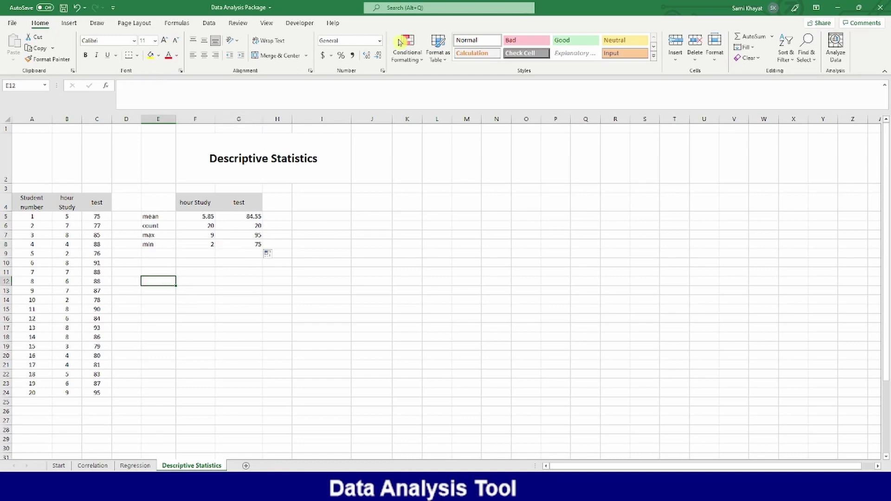
Launch the Descriptive Statistics tool from the Data Analysis ToolPak.
{"action": "left_click", "coordinate": [209, 23]}
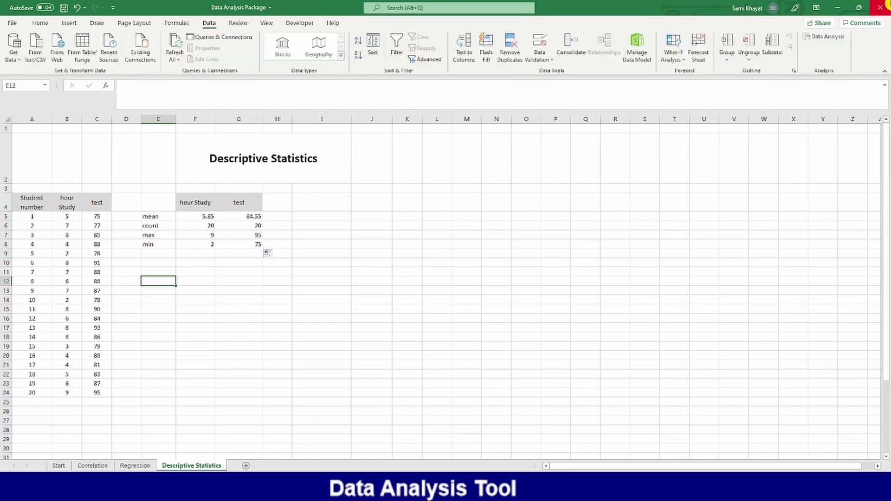
{"action": "left_click", "coordinate": [829, 40]}
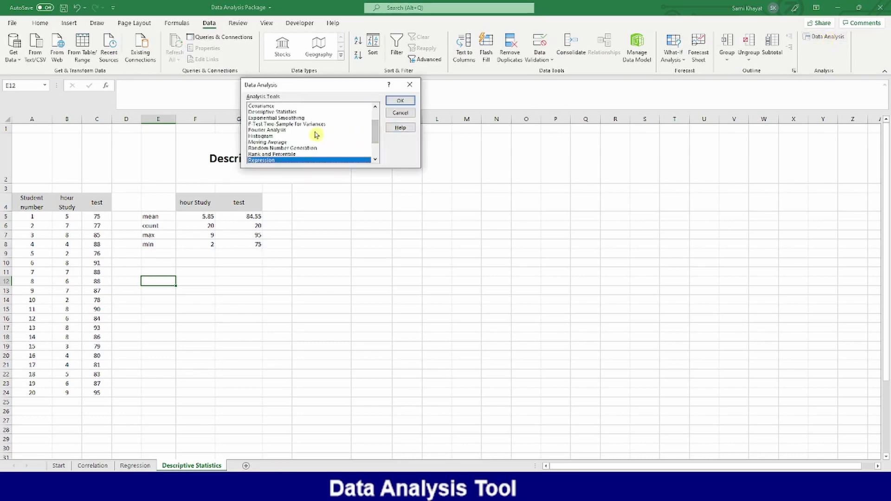
{"action": "scroll", "coordinate": [281, 143], "scroll_direction": "up", "scroll_amount": 2}
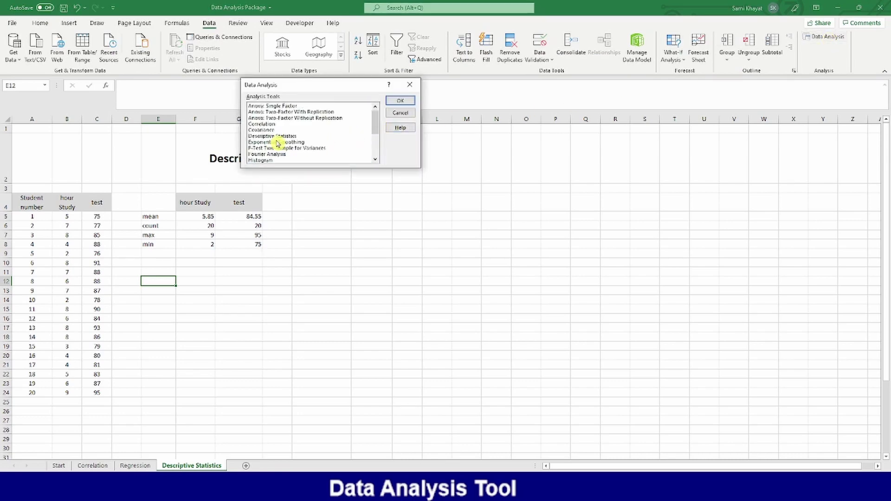
{"action": "left_click", "coordinate": [281, 137]}
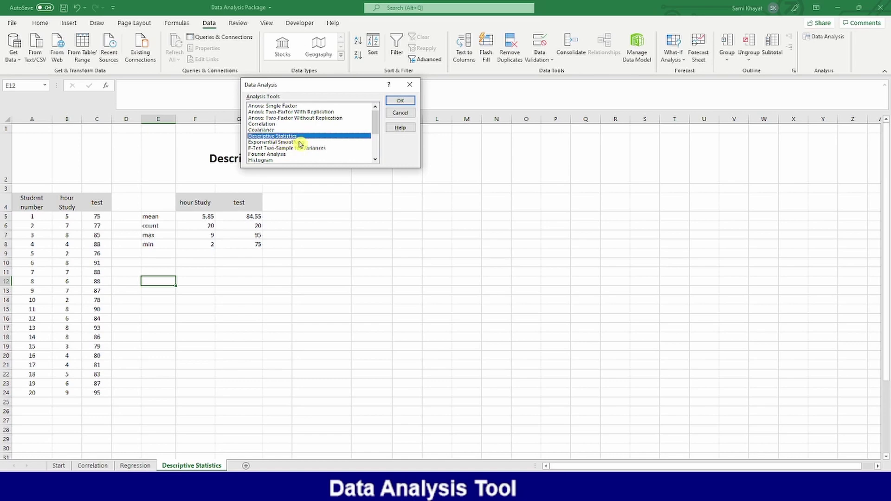
{"action": "left_click", "coordinate": [400, 100]}
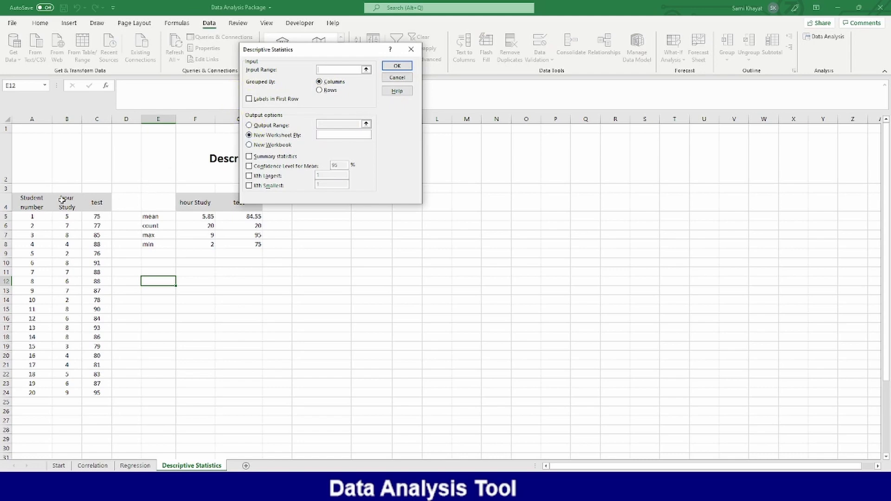
Set input B4:C24 with labels, output at E10, summary statistics and 2nd largest/smallest.
{"action": "left_click_drag", "start_coordinate": [61, 199], "coordinate": [85, 397]}
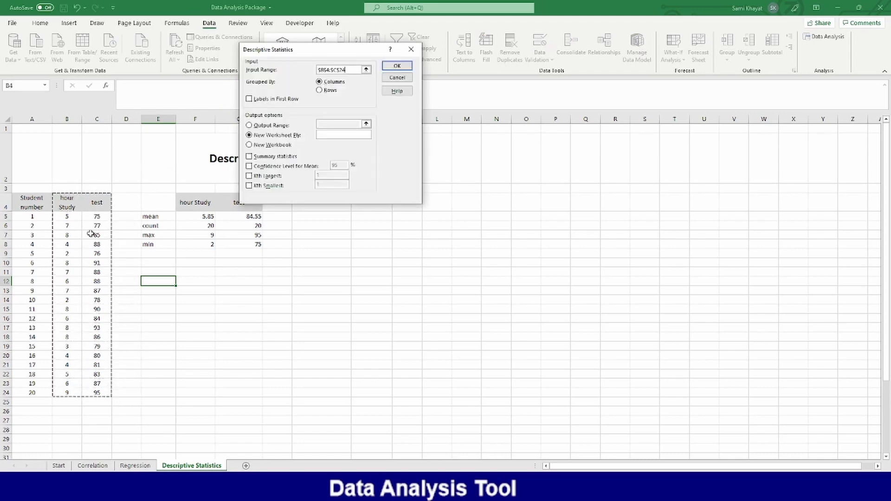
{"action": "left_click", "coordinate": [250, 100]}
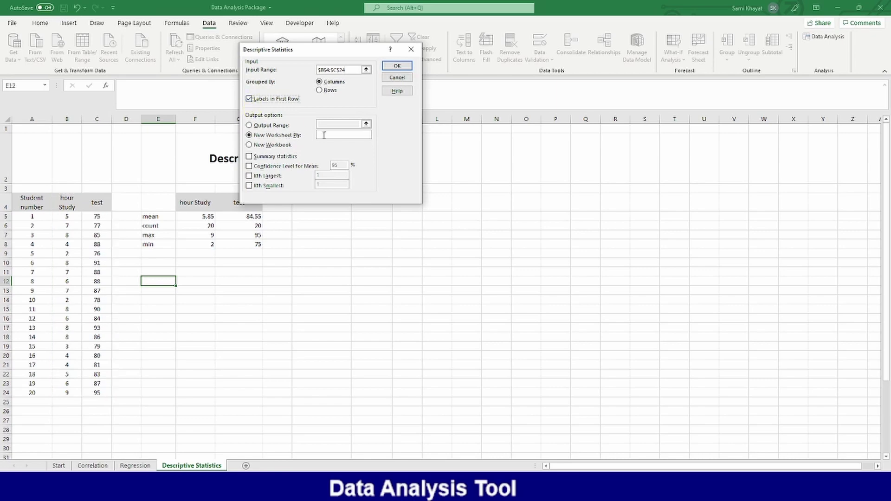
{"action": "left_click", "coordinate": [249, 125]}
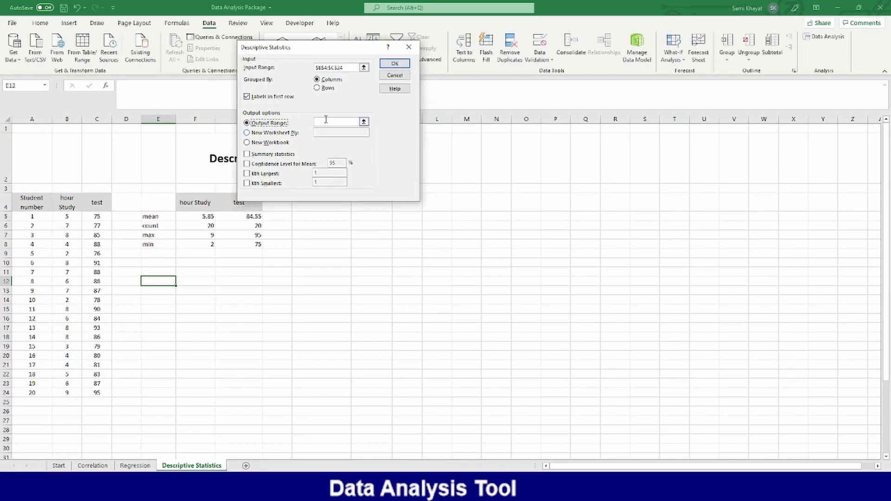
{"action": "left_click", "coordinate": [159, 291]}
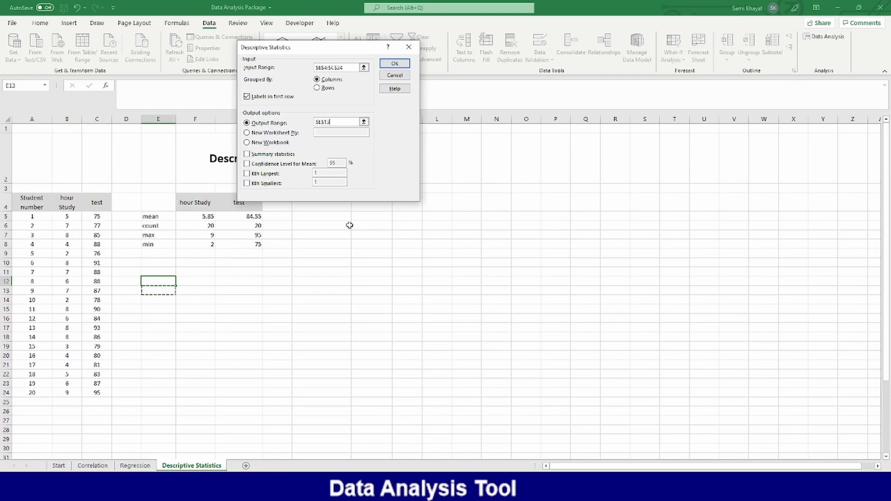
{"action": "left_click", "coordinate": [154, 263]}
{"action": "left_click", "coordinate": [247, 154]}
{"action": "left_click", "coordinate": [247, 173]}
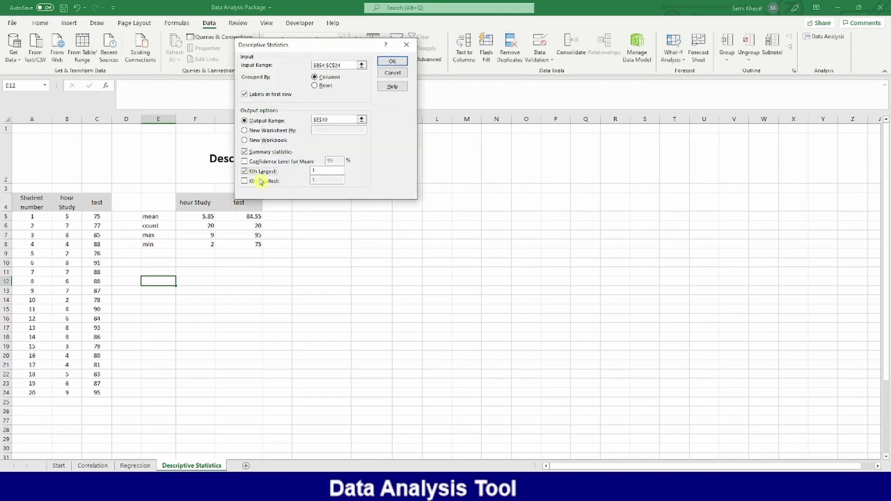
{"action": "left_click", "coordinate": [315, 171]}
{"action": "type", "text": "2"}
{"action": "left_click", "coordinate": [245, 182]}
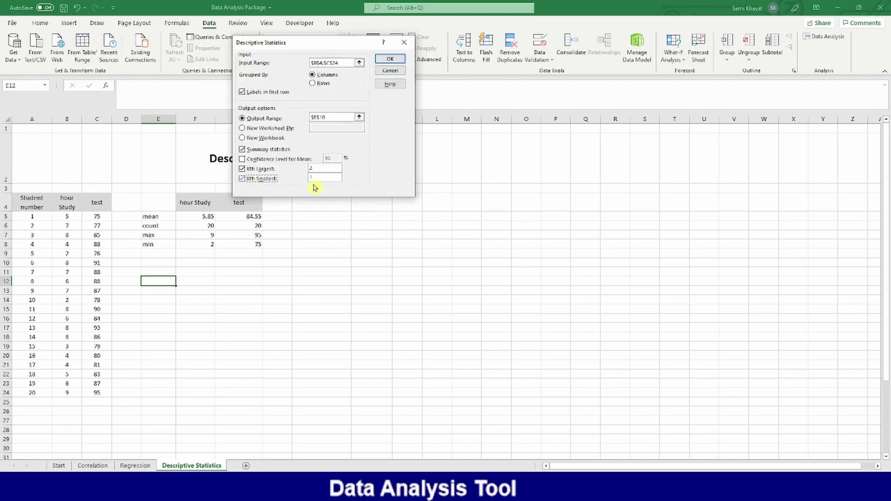
{"action": "left_click", "coordinate": [309, 180]}
Generate the statistics table at E10 and autofit columns E and G to their labels.
{"action": "left_click", "coordinate": [390, 60]}
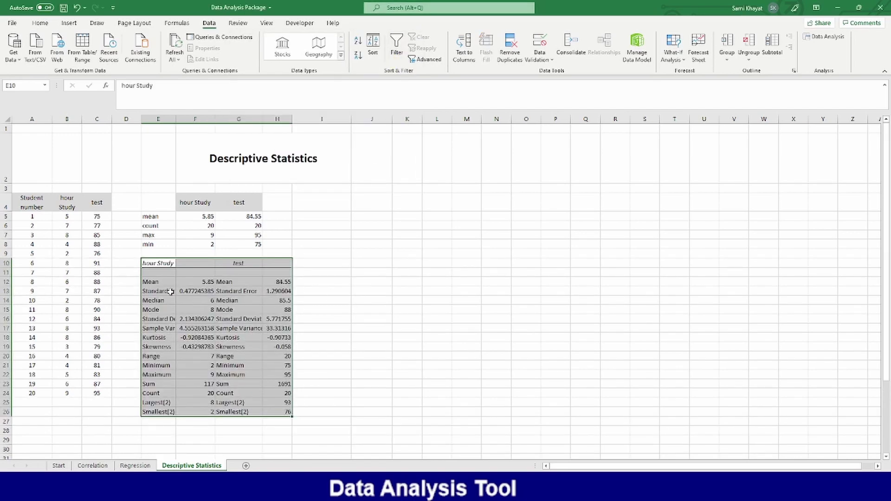
{"action": "left_click_drag", "start_coordinate": [176, 121], "coordinate": [175, 121]}
{"action": "double_click", "coordinate": [176, 121]}
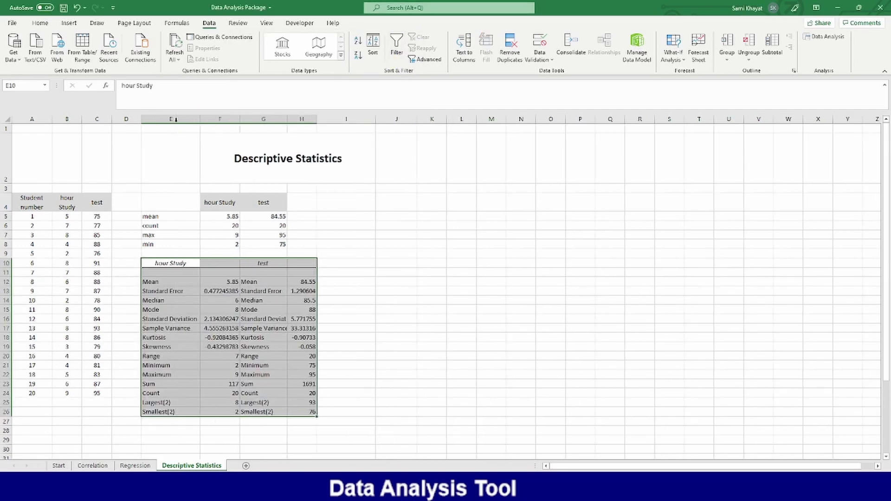
{"action": "double_click", "coordinate": [287, 119]}
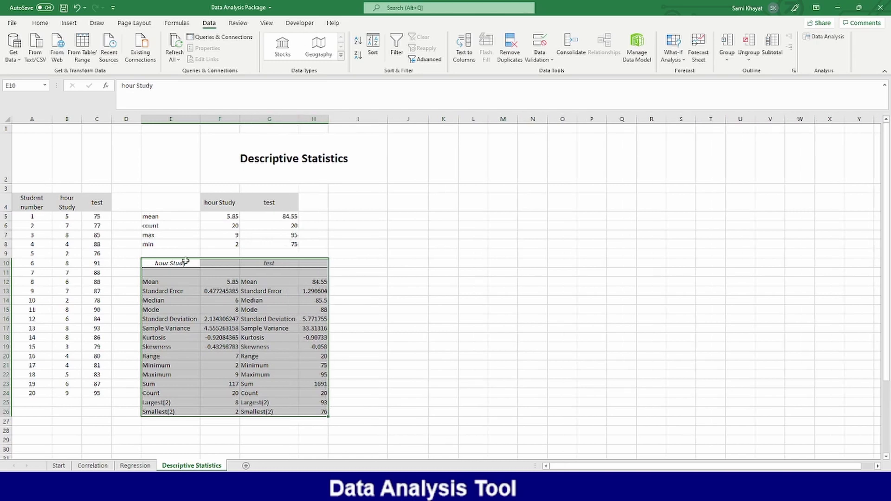
{"action": "left_click", "coordinate": [190, 235]}
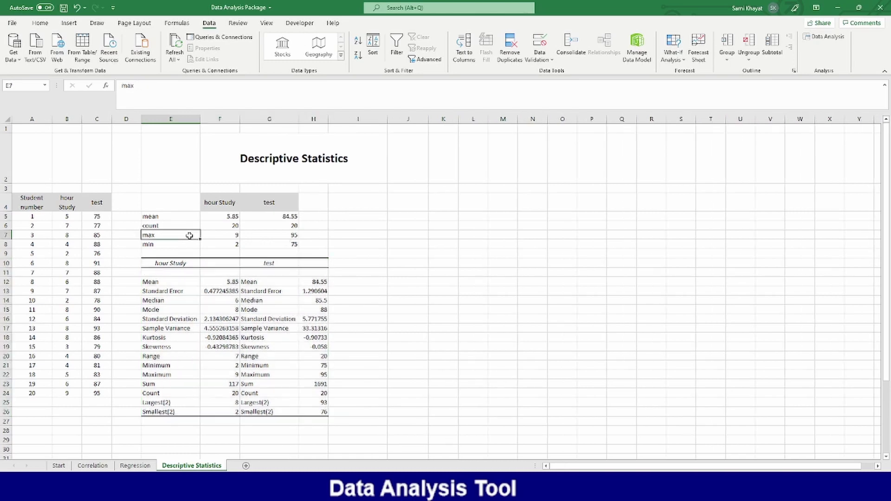
{"action": "left_click", "coordinate": [219, 282]}
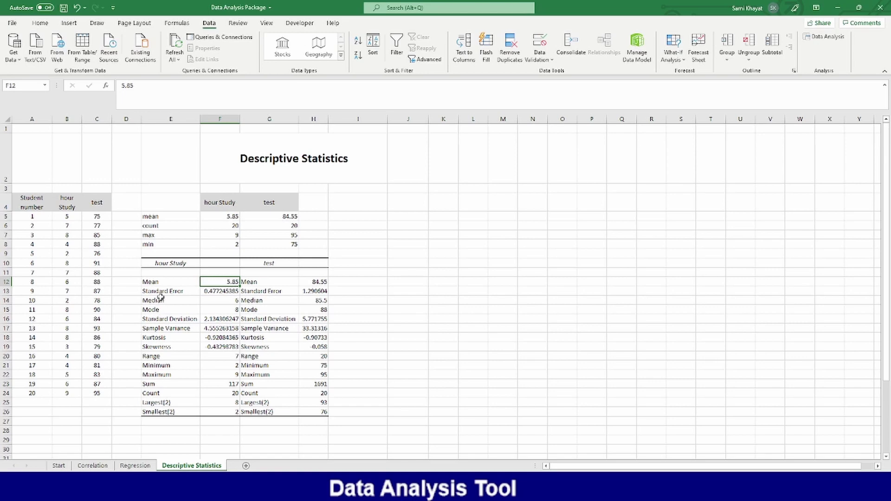
{"action": "left_click", "coordinate": [158, 311]}
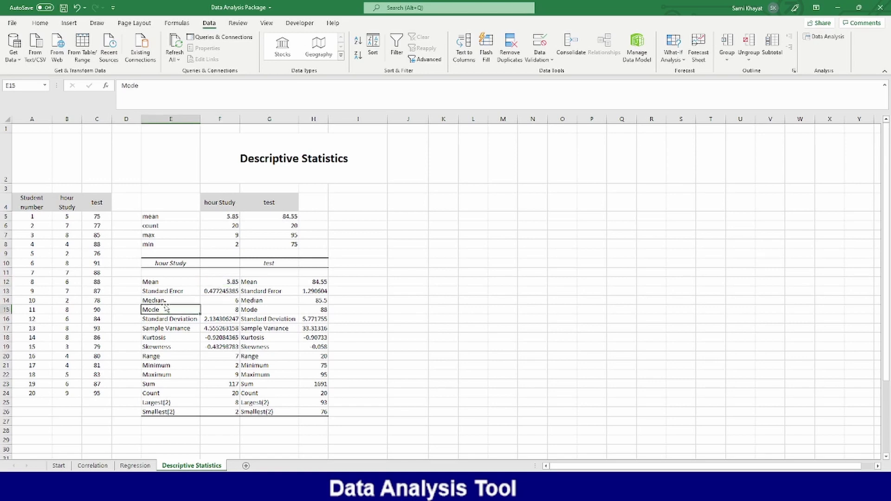
{"action": "left_click", "coordinate": [165, 302]}
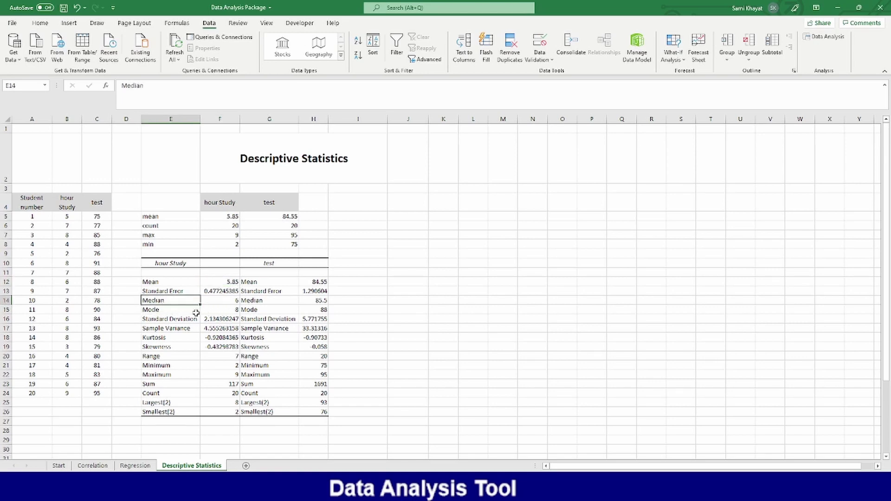
{"action": "left_click", "coordinate": [69, 263]}
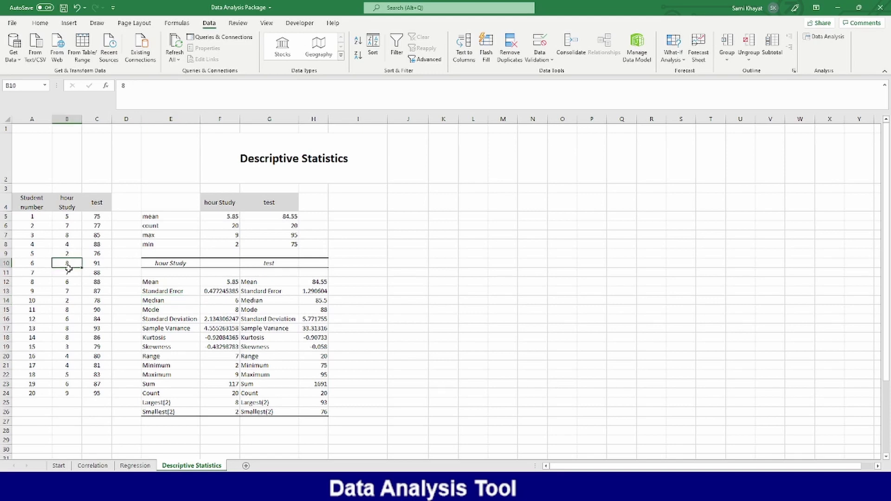
{"action": "left_click", "coordinate": [69, 310]}
{"action": "left_click", "coordinate": [71, 330]}
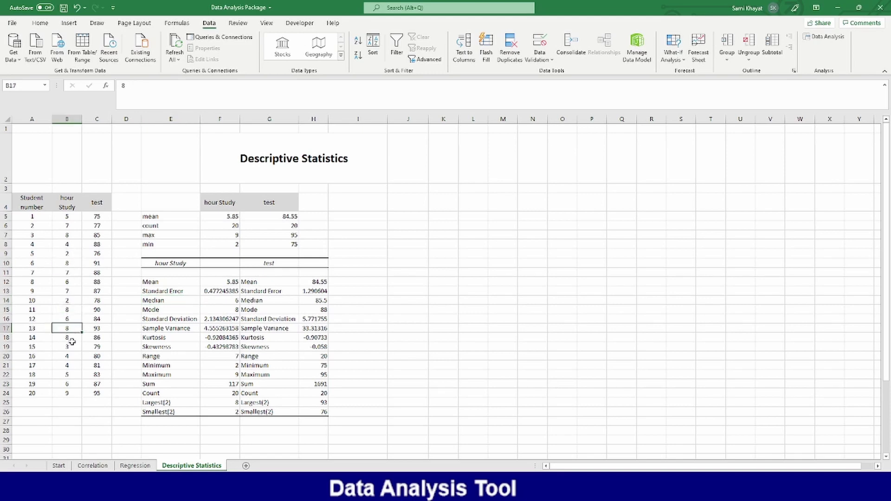
{"action": "left_click", "coordinate": [71, 340]}
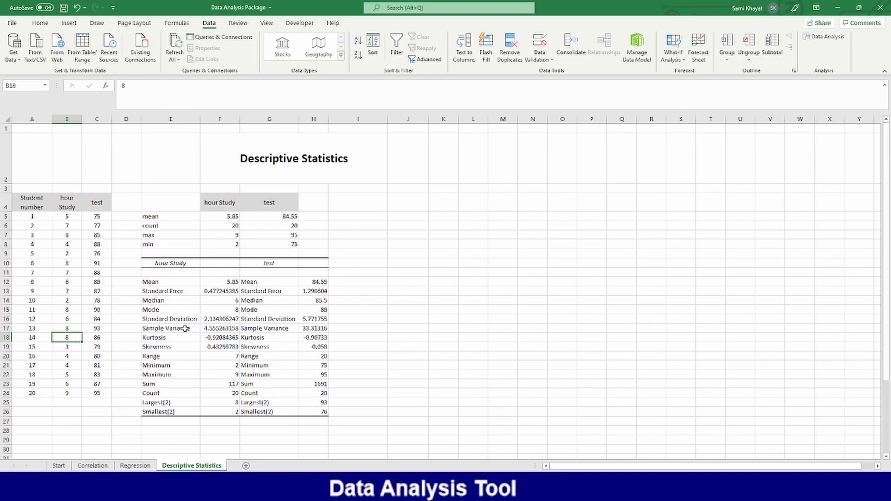
{"action": "left_click", "coordinate": [227, 319]}
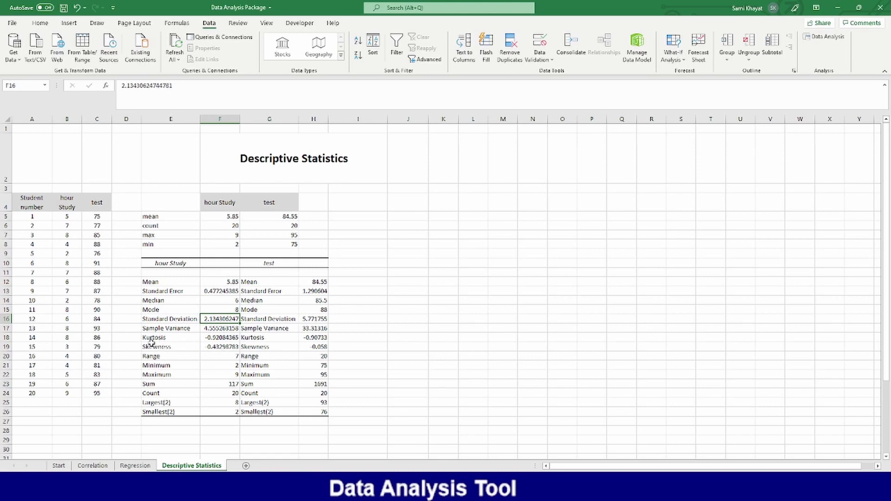
{"action": "left_click", "coordinate": [234, 366]}
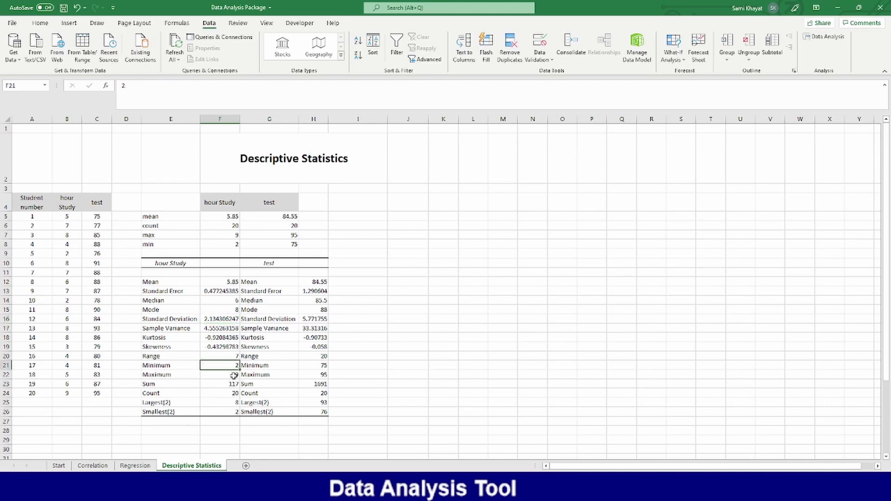
{"action": "left_click", "coordinate": [234, 376]}
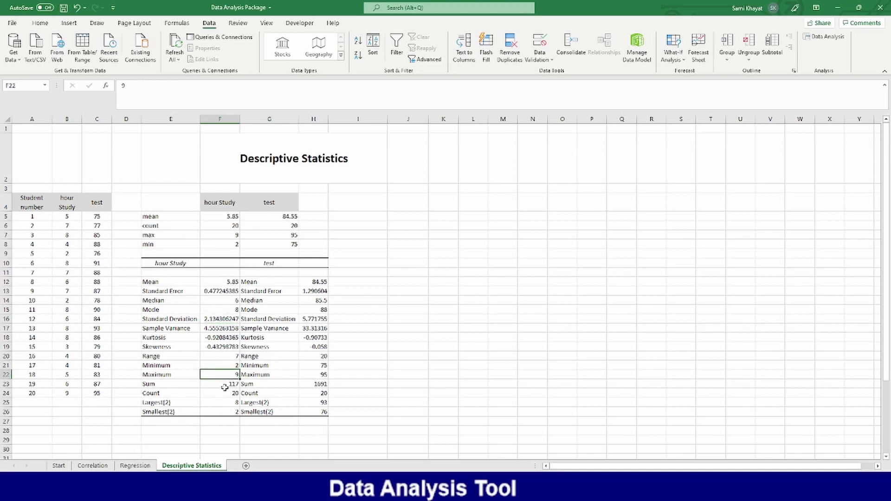
{"action": "left_click", "coordinate": [229, 384]}
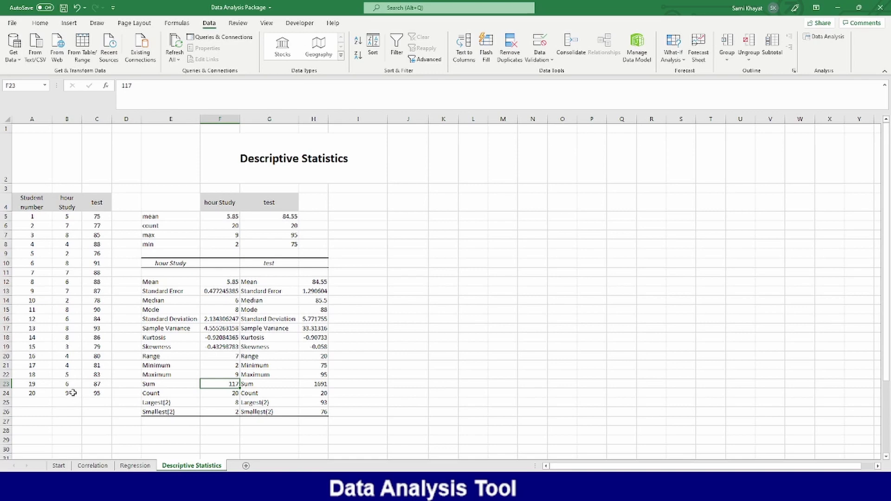
{"action": "left_click", "coordinate": [227, 402]}
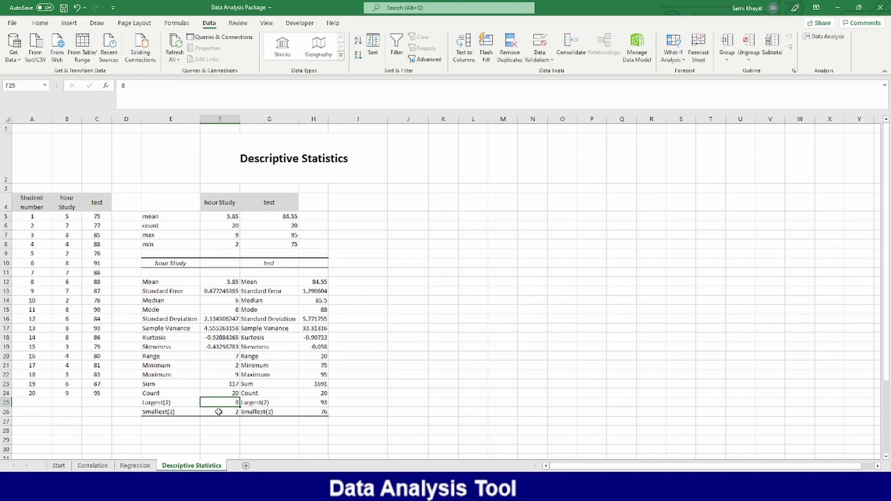
{"action": "left_click", "coordinate": [218, 412]}
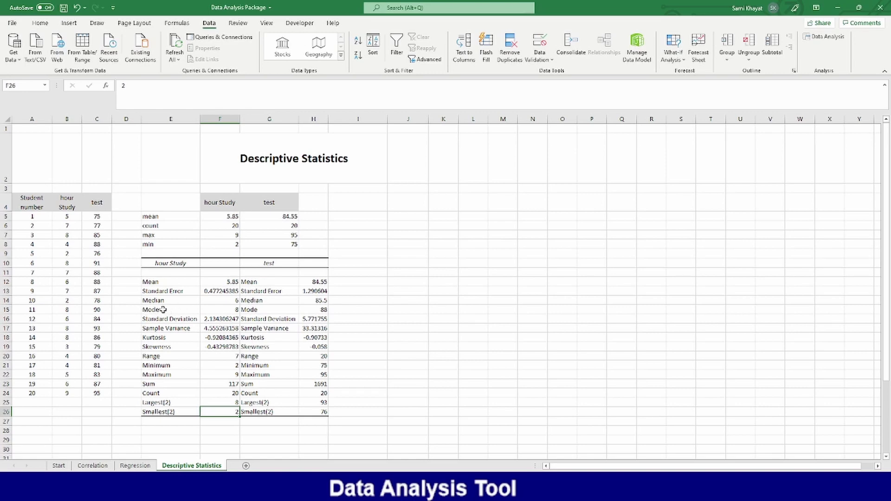
{"action": "left_click", "coordinate": [159, 310]}
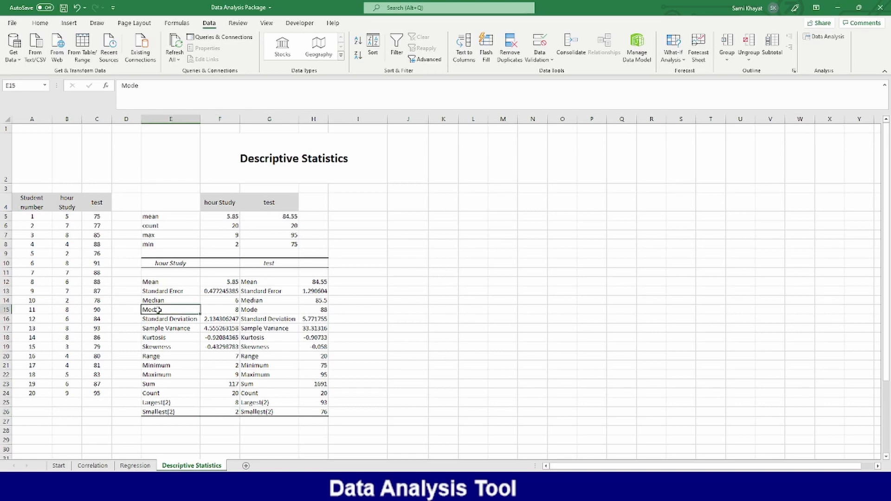
{"action": "left_click", "coordinate": [229, 310]}
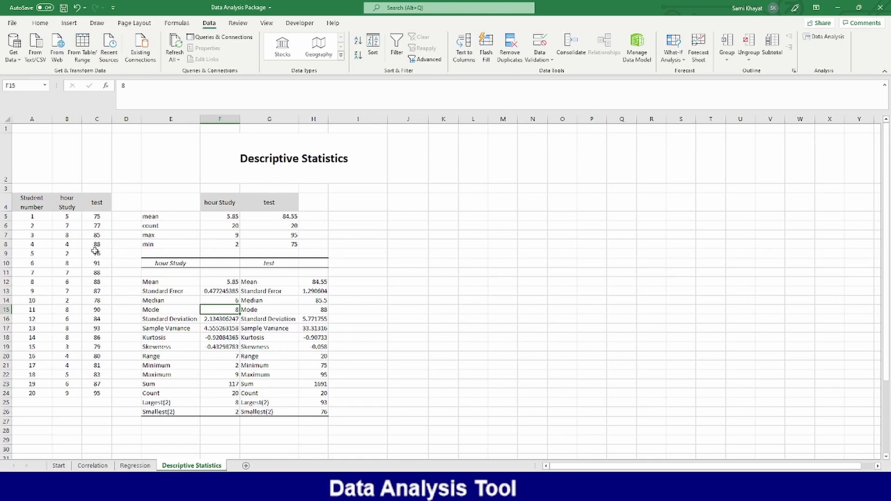
{"action": "left_click", "coordinate": [410, 227]}
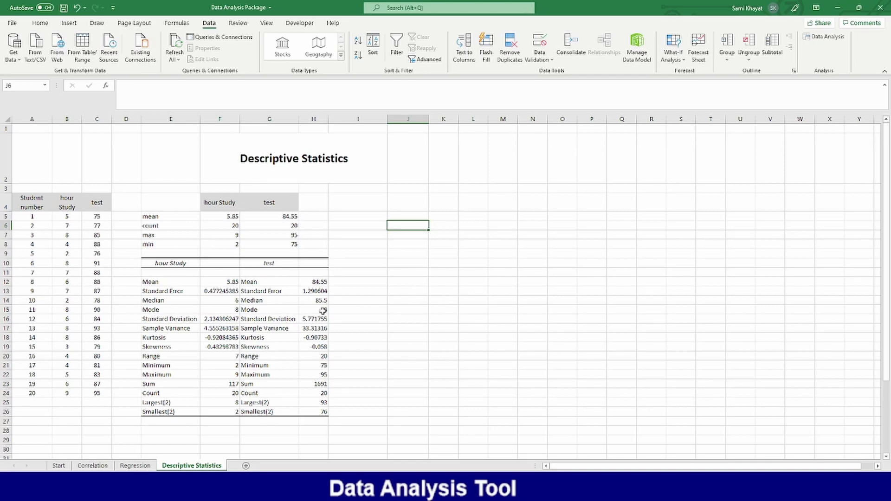
Enter the values 5, 5, 5, 8, 8, 8 down J6:J11.
{"action": "type", "text": "5"}
{"action": "key", "text": "Return"}
{"action": "type", "text": "5"}
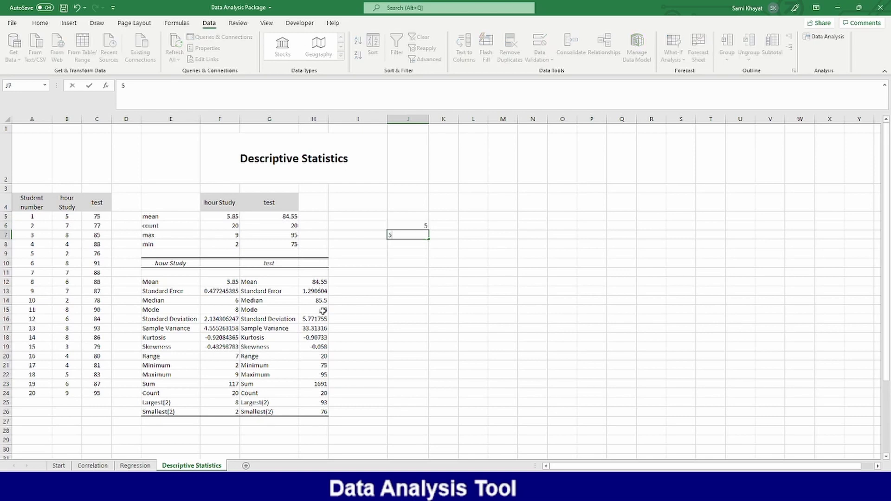
{"action": "key", "text": "Return"}
{"action": "type", "text": "5"}
{"action": "key", "text": "Return"}
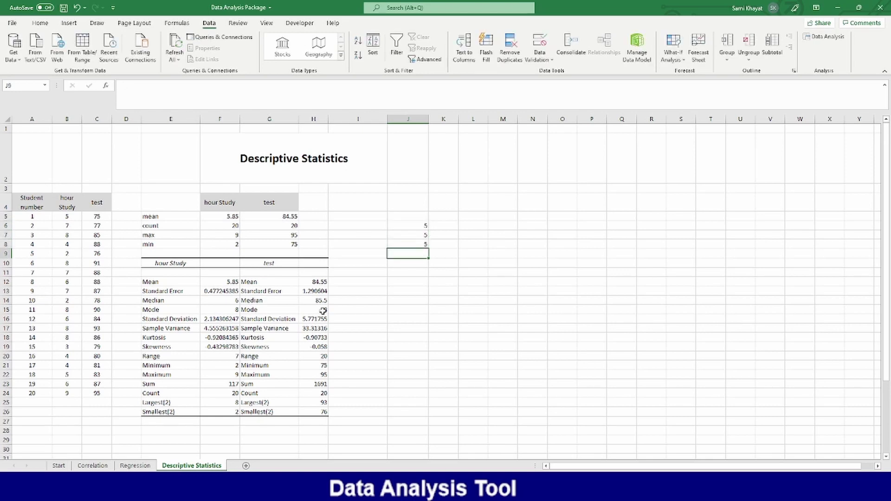
{"action": "type", "text": "8"}
{"action": "key", "text": "Return"}
{"action": "type", "text": "8"}
{"action": "key", "text": "Return"}
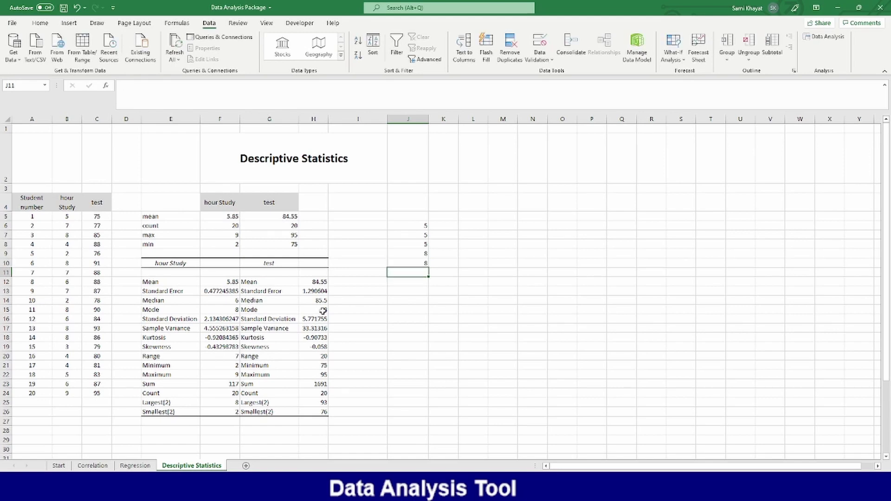
{"action": "type", "text": "8"}
{"action": "key", "text": "Return"}
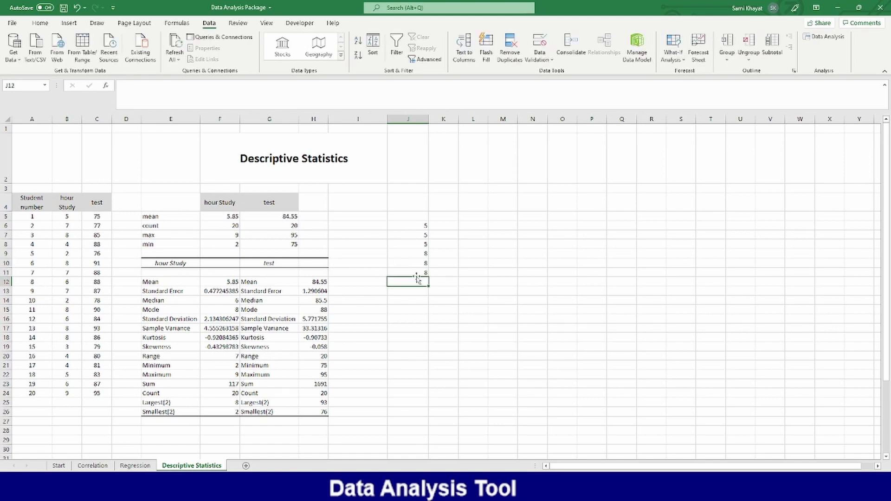
Enter =MODE(J6:J11) in L7, which returns 5.
{"action": "left_click", "coordinate": [473, 235]}
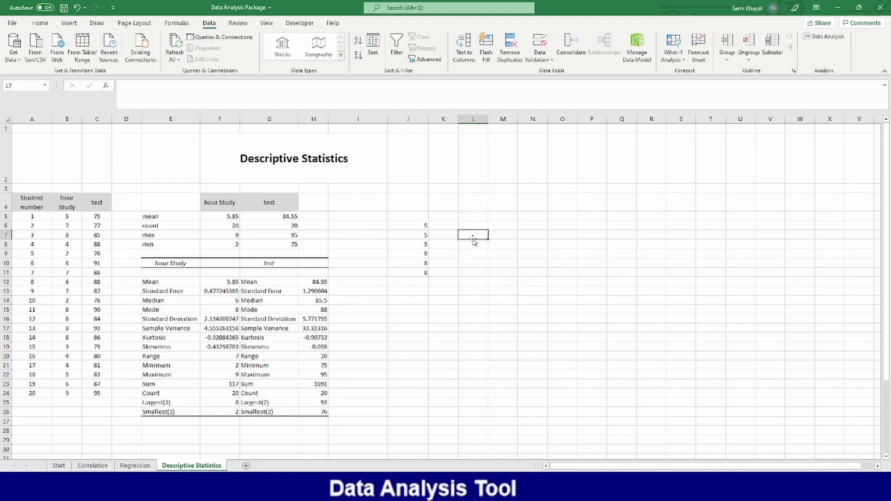
{"action": "type", "text": "="}
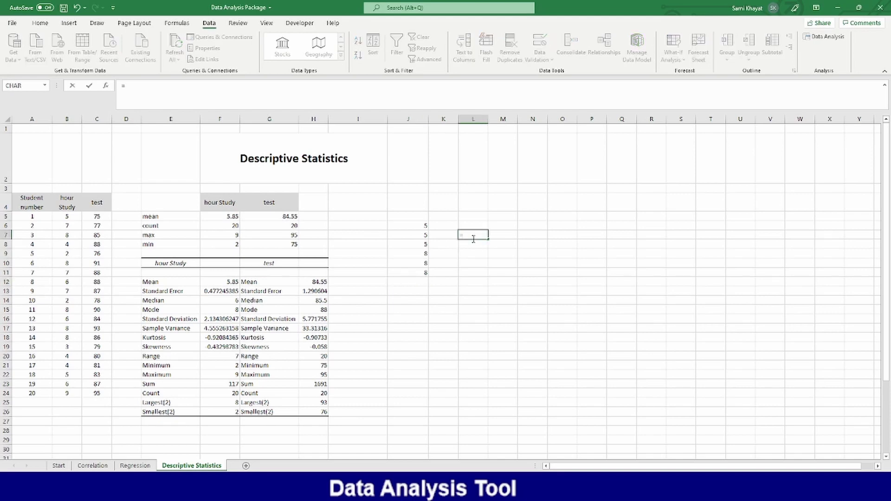
{"action": "type", "text": "mo"}
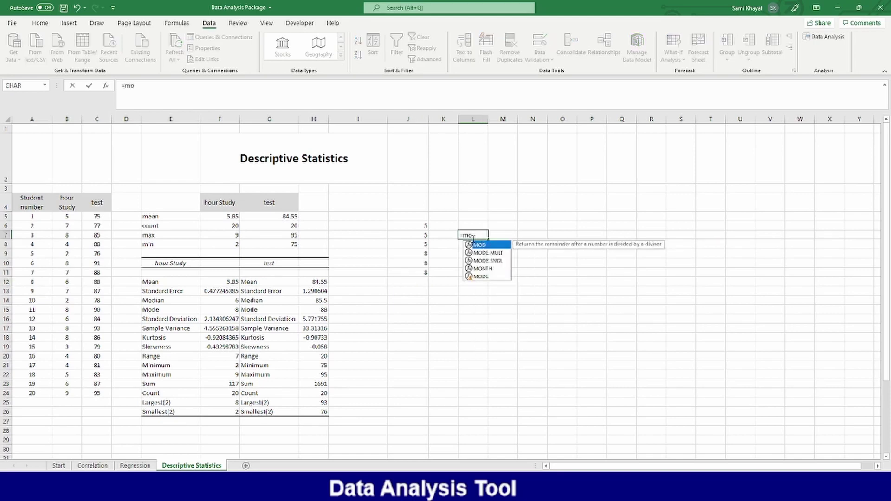
{"action": "left_click", "coordinate": [484, 278]}
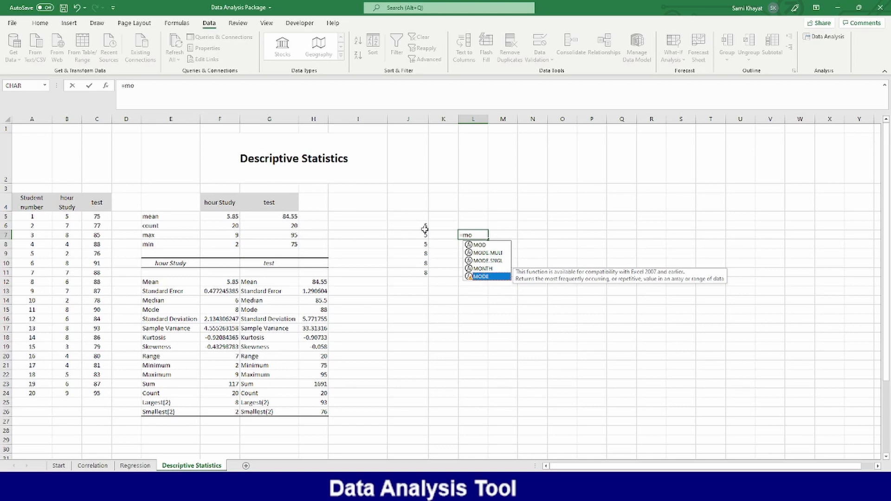
{"action": "double_click", "coordinate": [475, 277]}
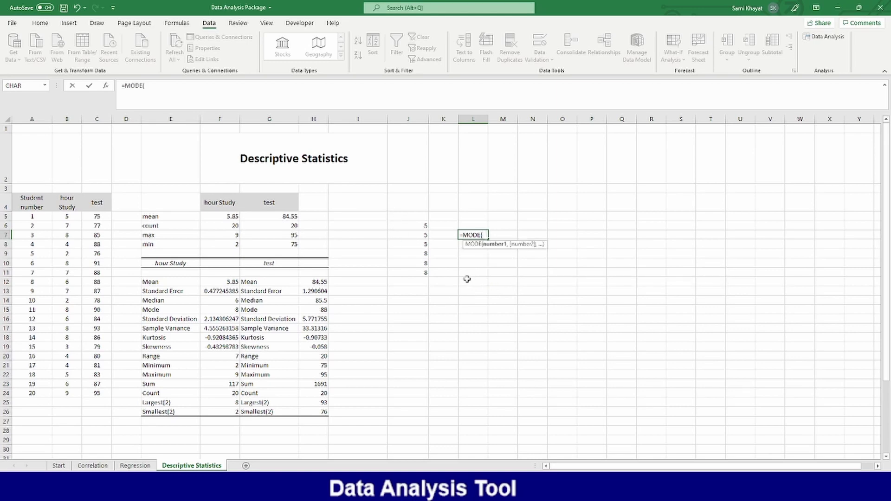
{"action": "left_click_drag", "start_coordinate": [419, 224], "coordinate": [420, 274]}
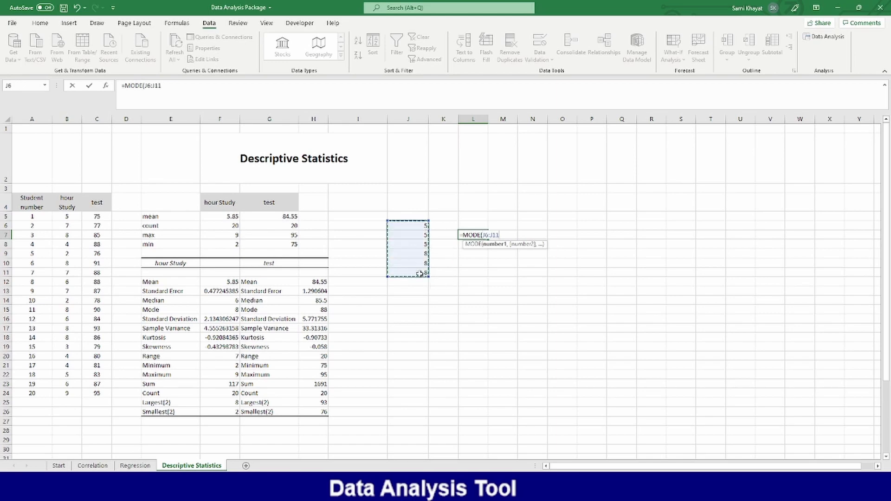
{"action": "key", "text": "Return"}
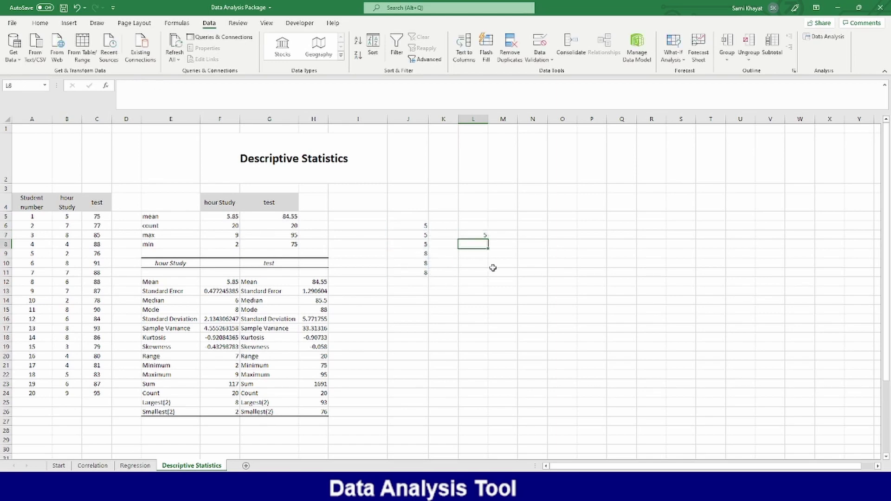
Enter =MODE.MULT(J6:J11) in L10, spilling modes 5 and 8 into L10:L11.
{"action": "left_click", "coordinate": [470, 265]}
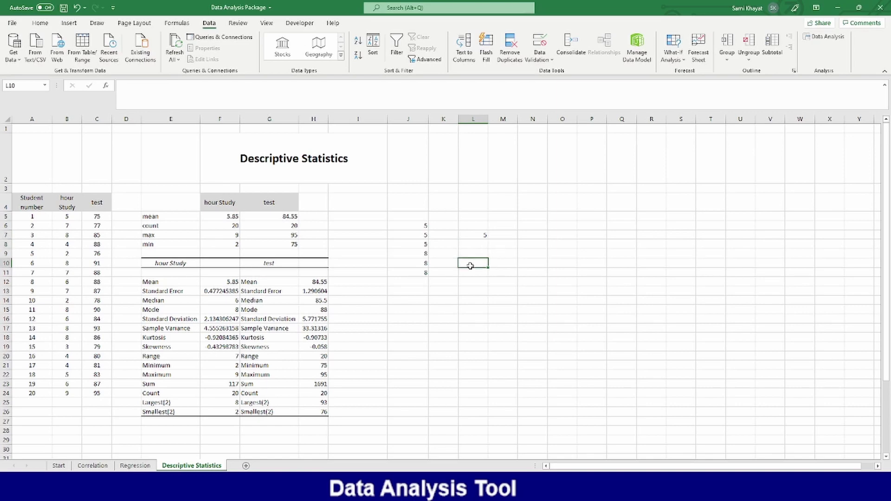
{"action": "type", "text": "=mo"}
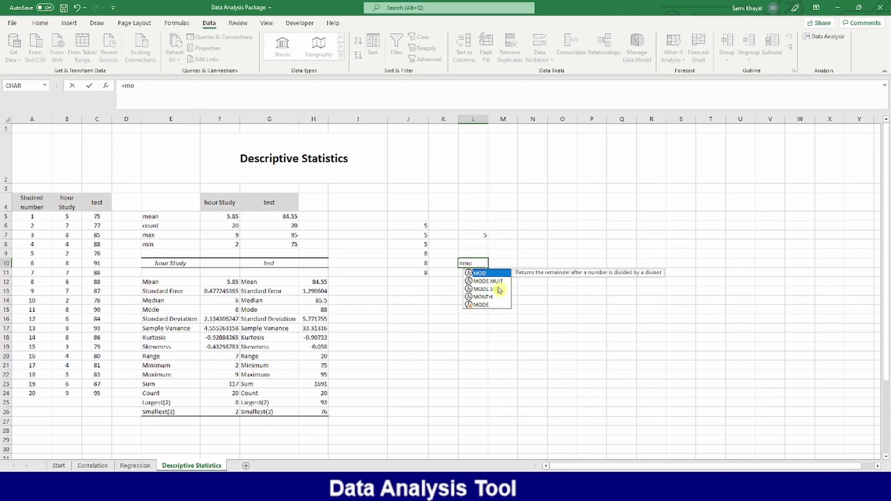
{"action": "double_click", "coordinate": [499, 282]}
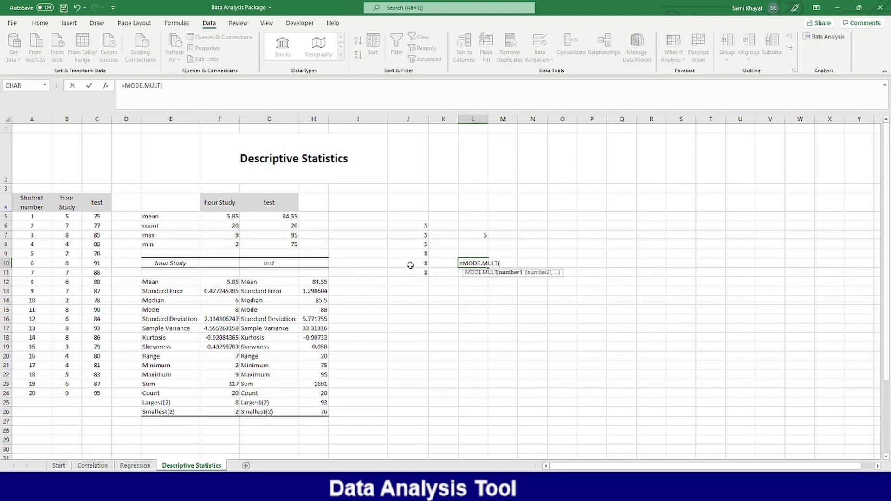
{"action": "left_click_drag", "start_coordinate": [416, 226], "coordinate": [417, 279]}
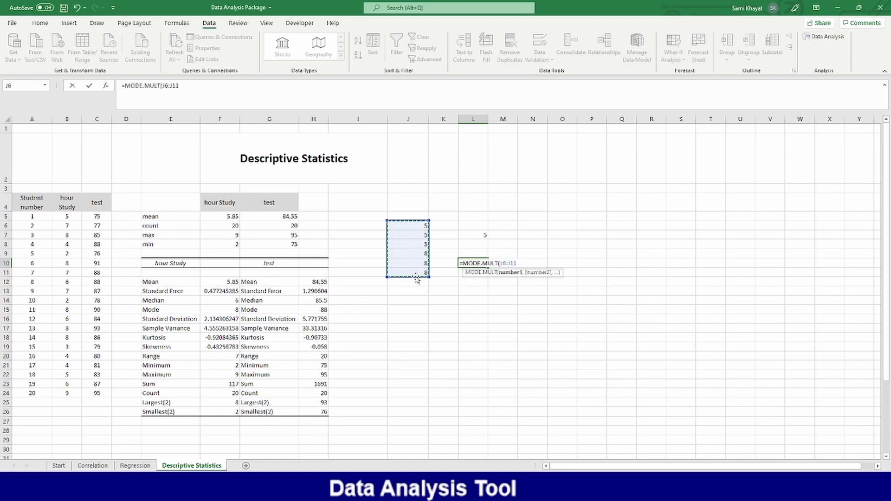
{"action": "key", "text": "Return"}
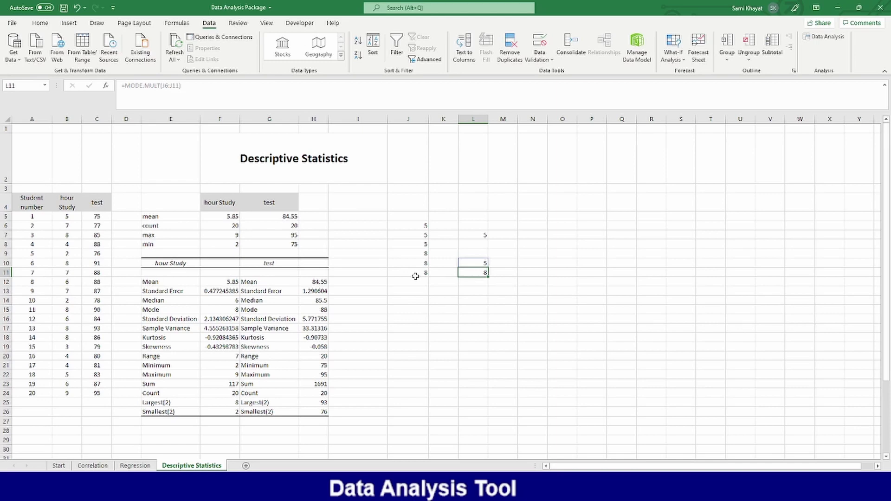
Replace the sample value 5 in J8 with 8 so MODE and MODE.MULT both return 8.
{"action": "left_click", "coordinate": [416, 246]}
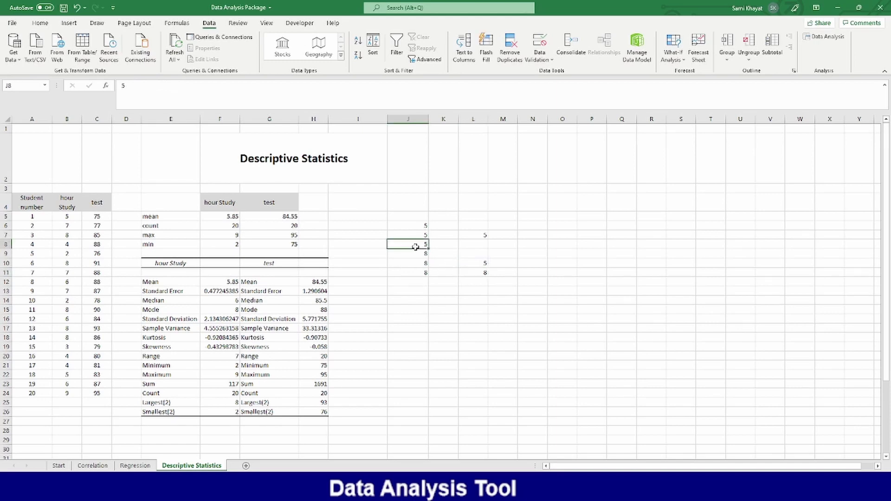
{"action": "type", "text": "8"}
{"action": "key", "text": "Return"}
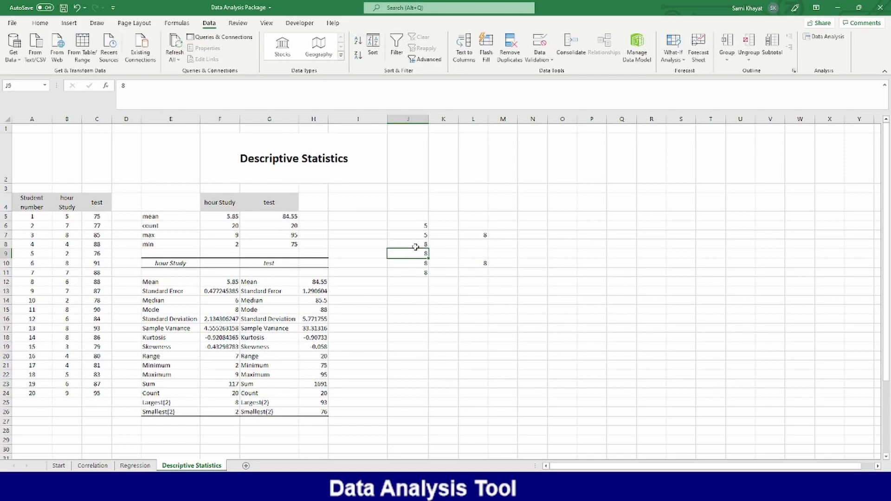